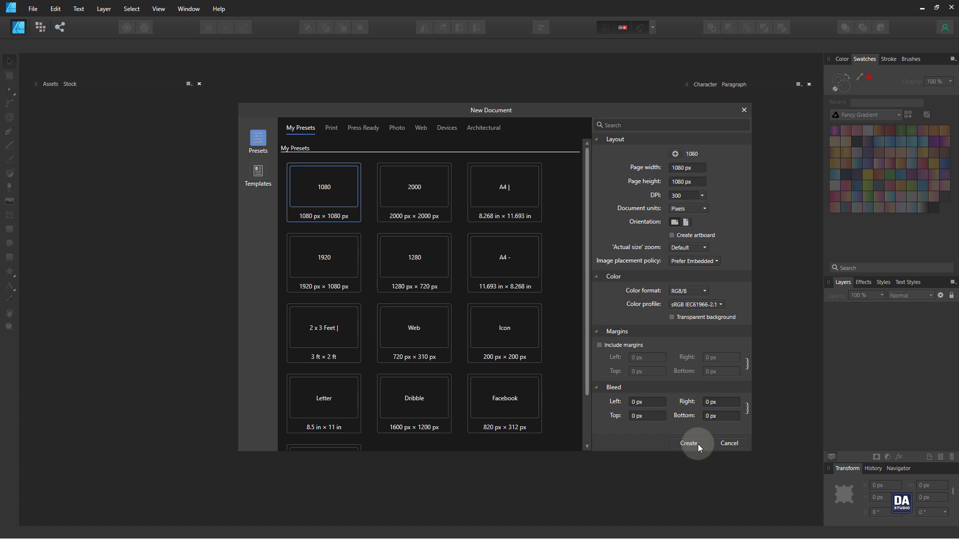
- Create a 1080 × 1080 px document from the 1080 preset and search the Pexels stock library for "texture"
click(689, 444)
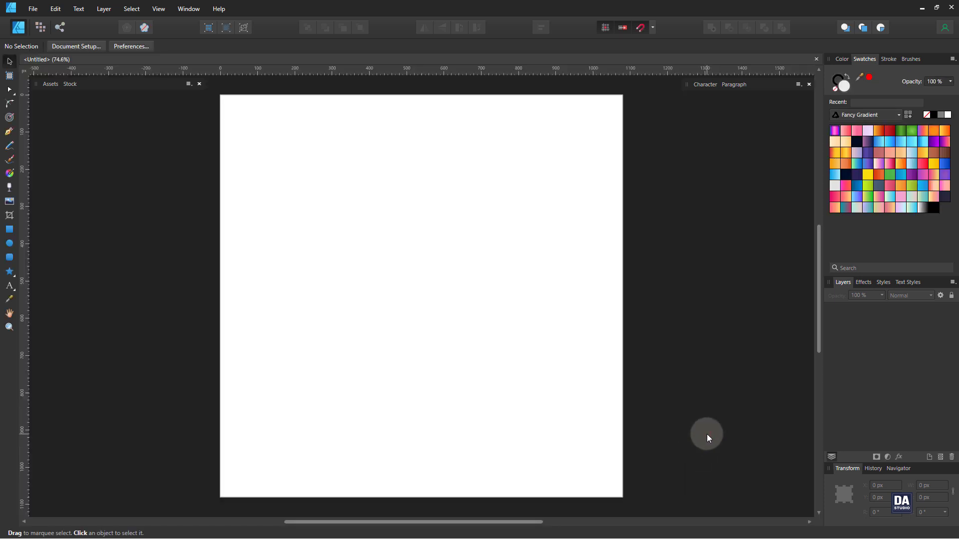
click(70, 84)
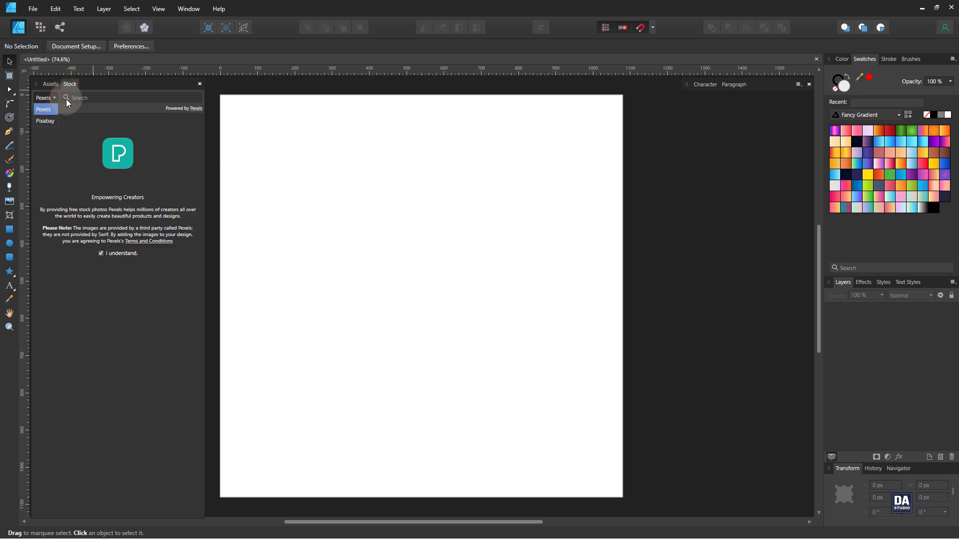
click(85, 100)
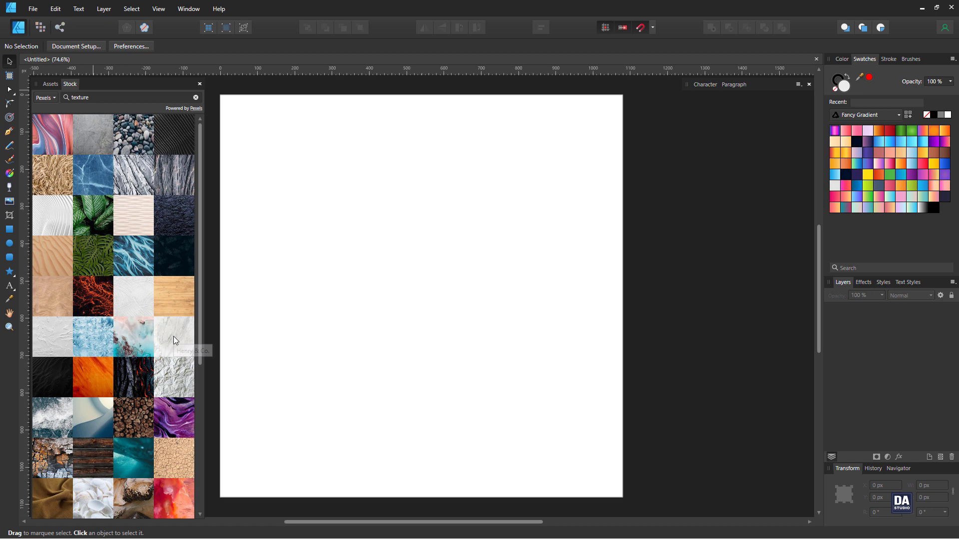
- Place the white marble photo, scale it to about 3245 × 2150 px, and position it so it surrounds the page
drag(173, 337, 398, 300)
scroll(424, 297, down, 5)
scroll(443, 295, down, 2)
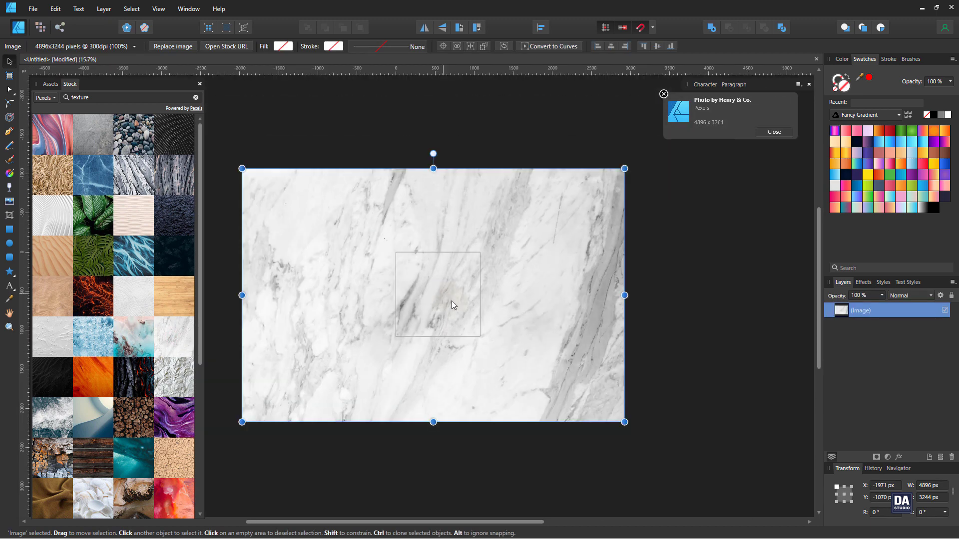
drag(625, 422, 496, 336)
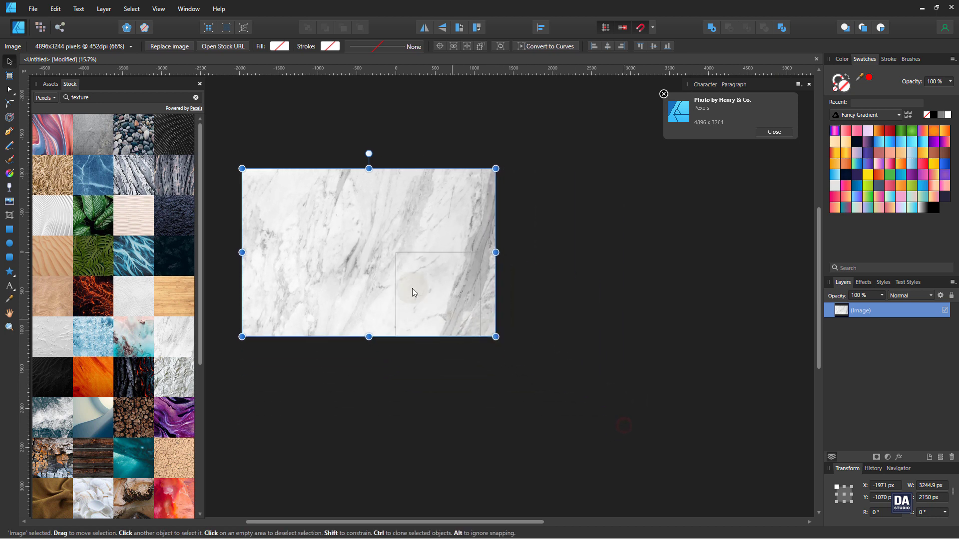
drag(412, 288, 463, 321)
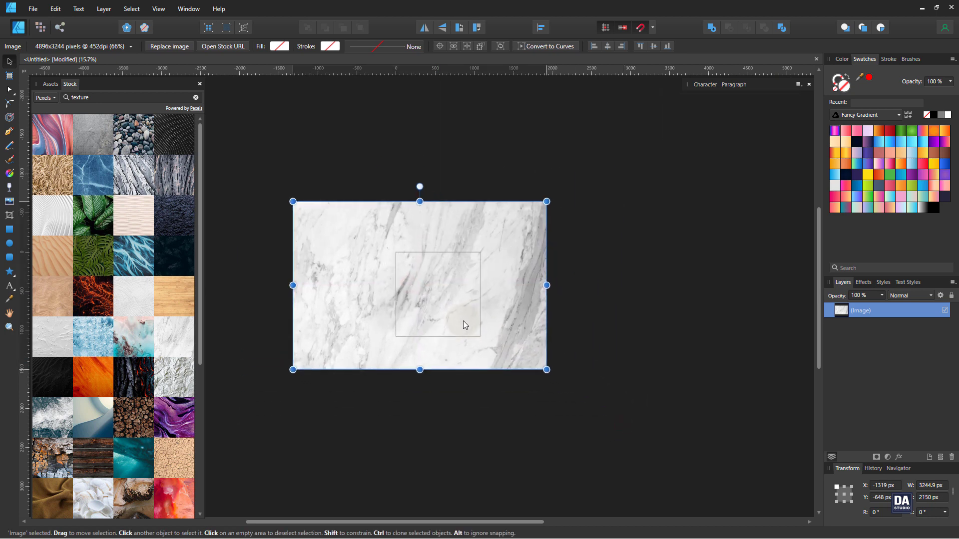
- Lower the marble image's opacity to 28%
click(882, 295)
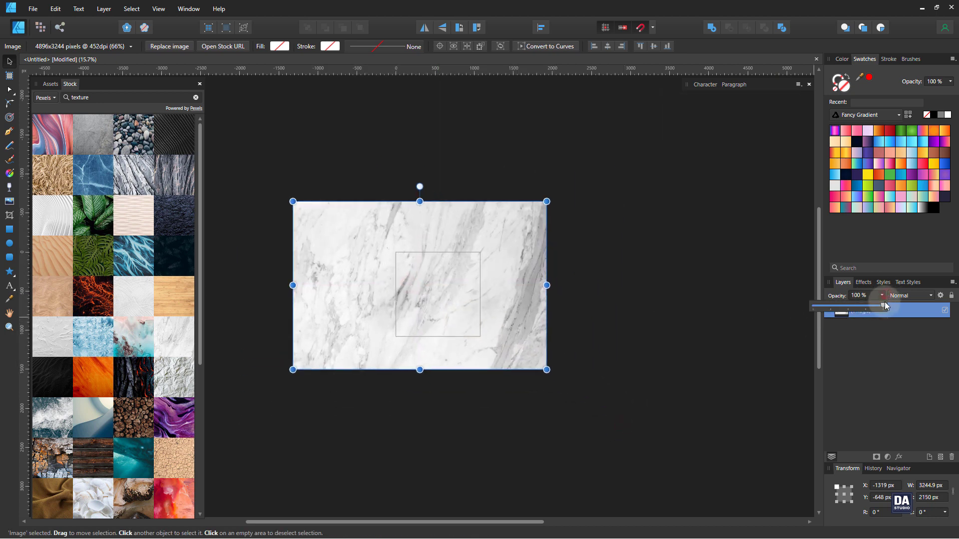
drag(884, 305, 828, 309)
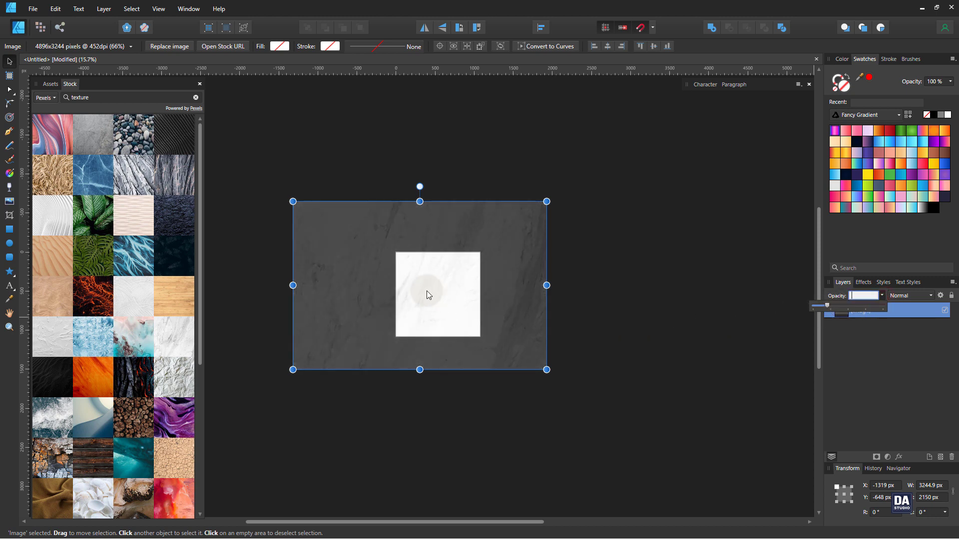
click(713, 297)
key(z)
click(455, 286)
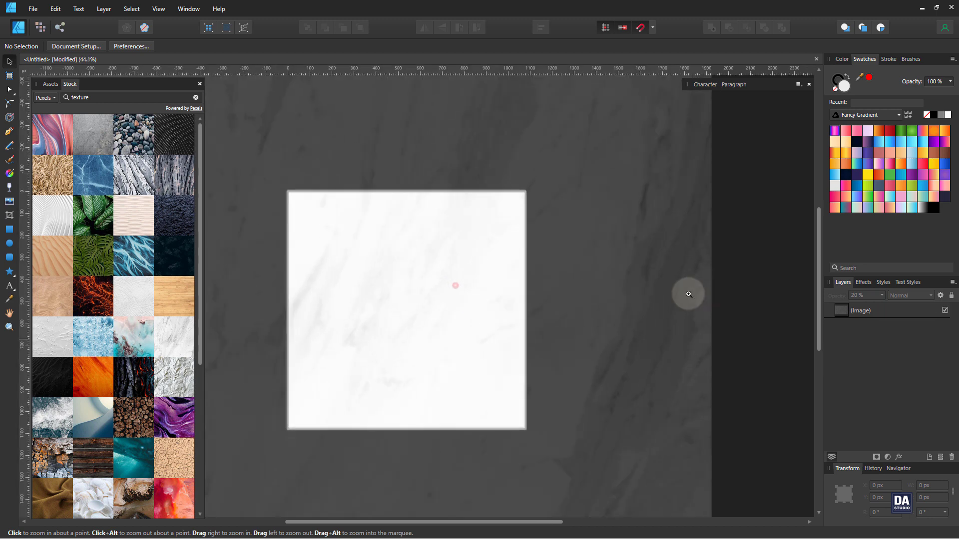
key(space)
drag(408, 362, 451, 327)
click(894, 310)
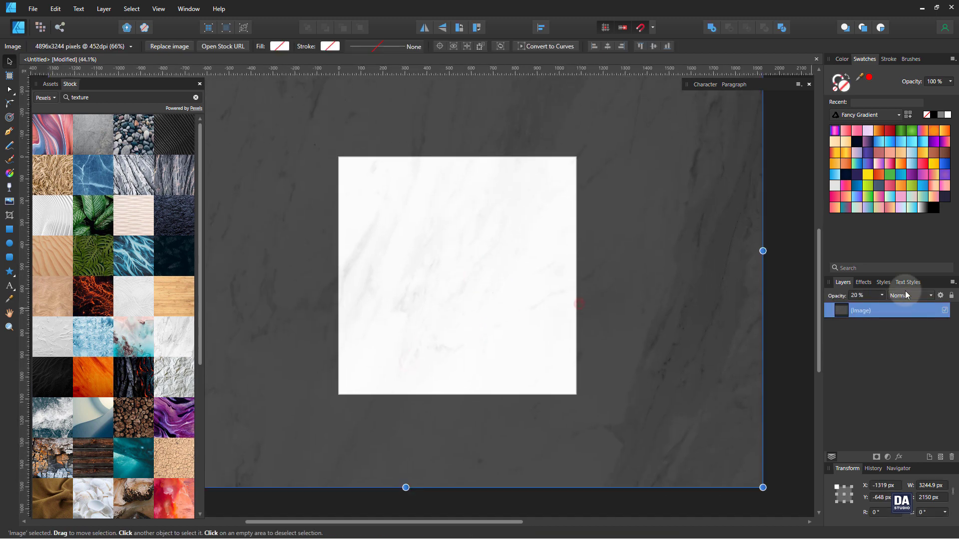
click(880, 296)
drag(882, 307, 887, 306)
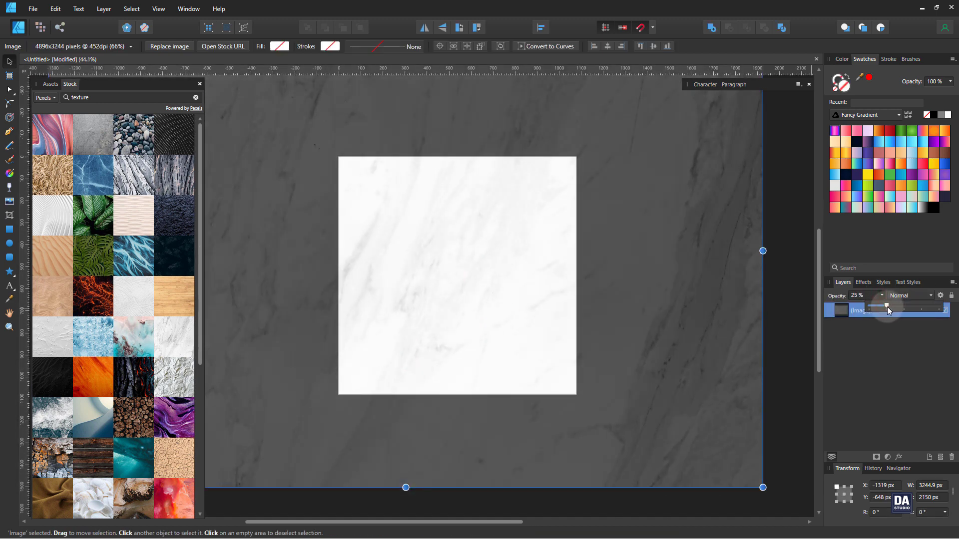
click(786, 333)
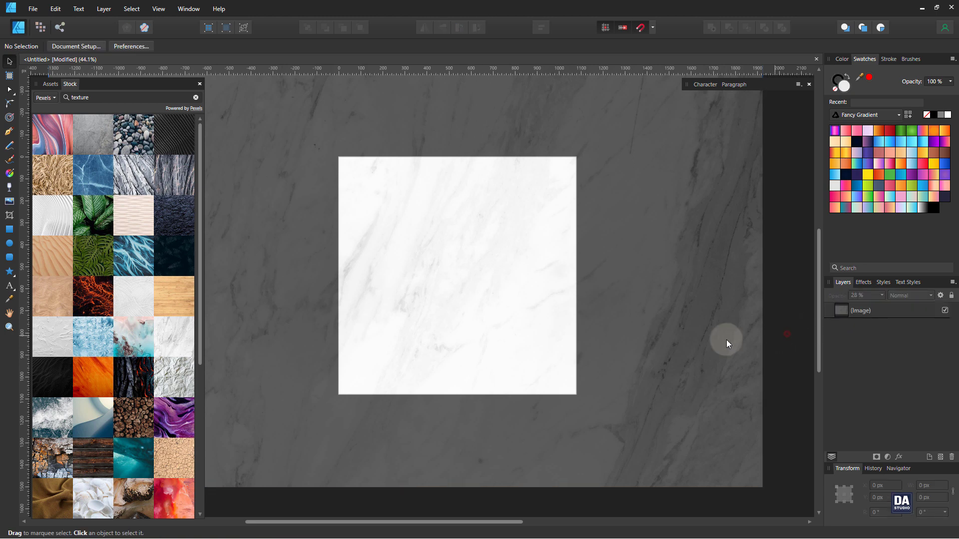
- Draw a light rectangle covering the whole page and clip the marble image inside it
click(10, 232)
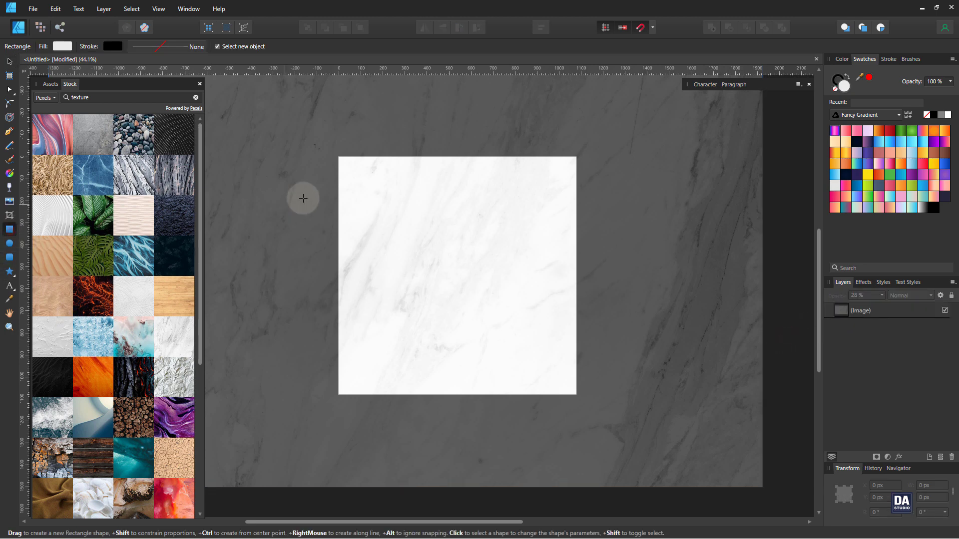
drag(339, 157, 575, 389)
click(857, 311)
mouse_move(897, 321)
mouse_down()
mouse_move(895, 334)
mouse_move(903, 310)
mouse_move(904, 328)
mouse_up()
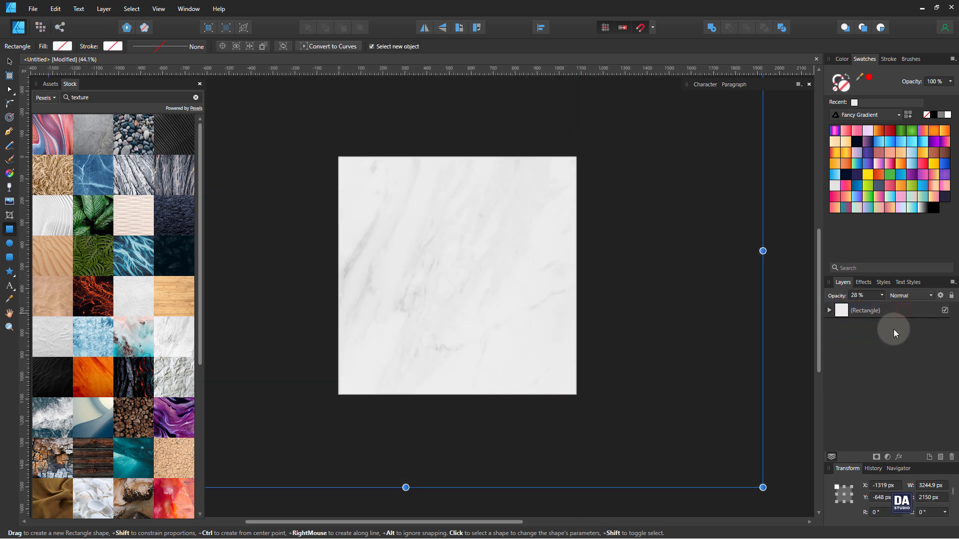
key(ctrl+d)
key(ctrl+space)
drag(437, 278, 457, 316)
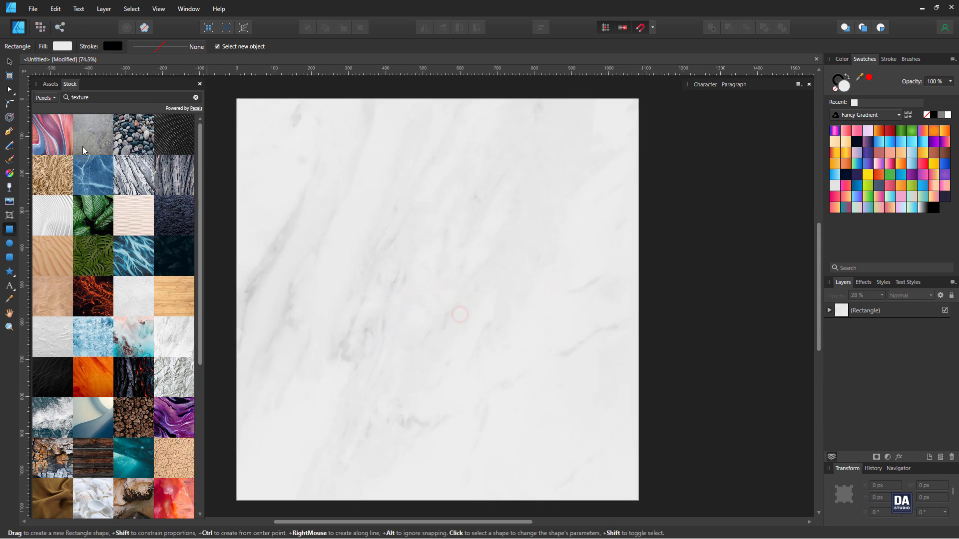
- Place the last circle frame, with two dotted-end arcs, from the Frames and Borders assets onto the page
click(52, 85)
double_click(100, 86)
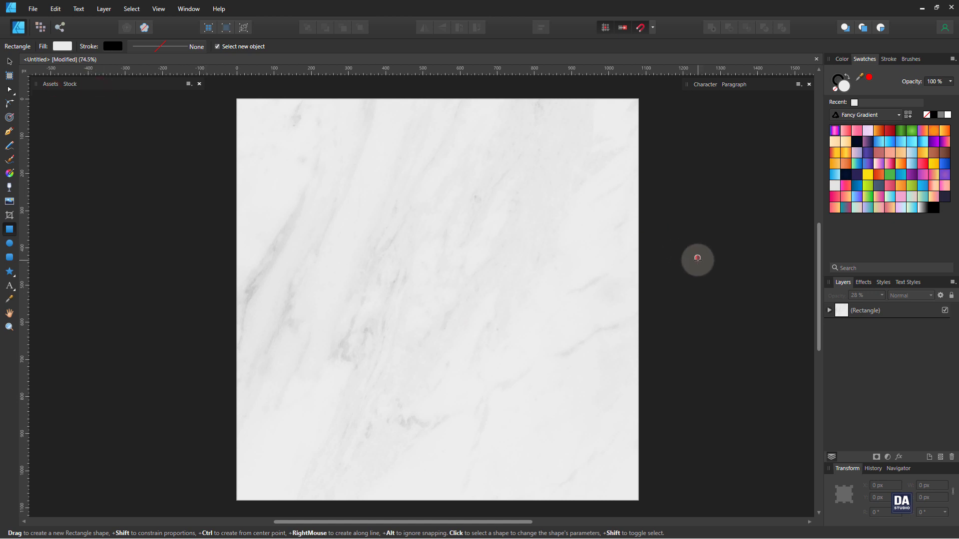
key(v)
click(51, 84)
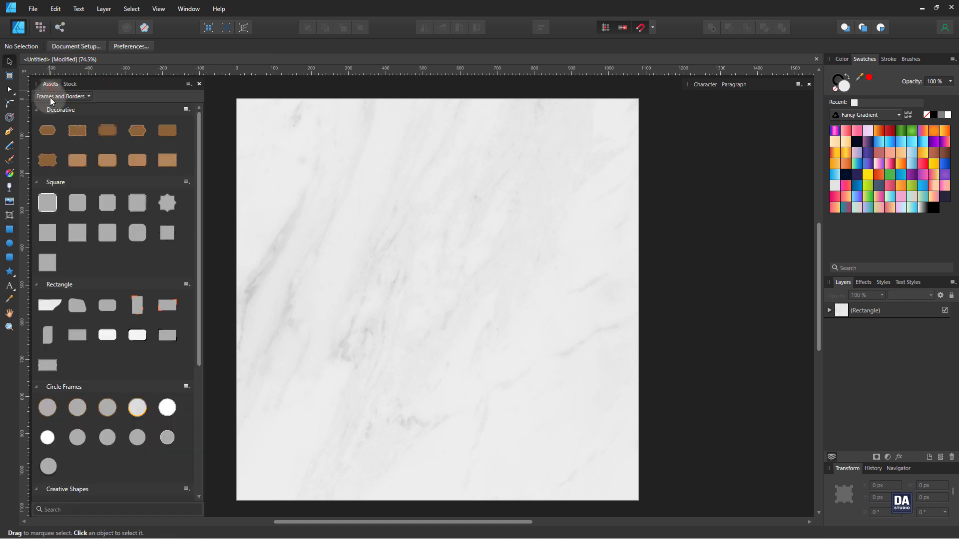
drag(48, 466, 402, 344)
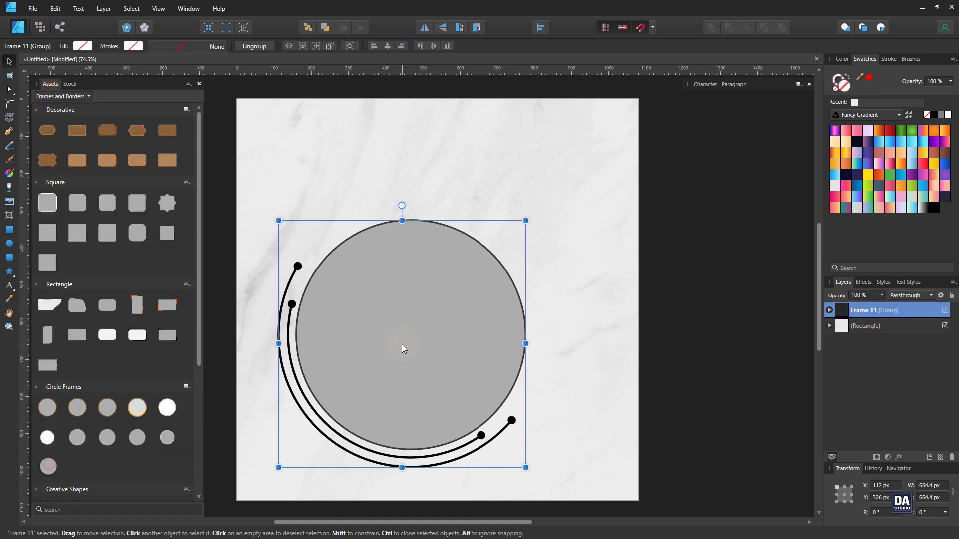
- Resize the circle frame to about 536 px, rotate it to -20.2°, and position it in the page's right half
drag(526, 467, 444, 404)
drag(367, 205, 410, 205)
drag(395, 290, 530, 328)
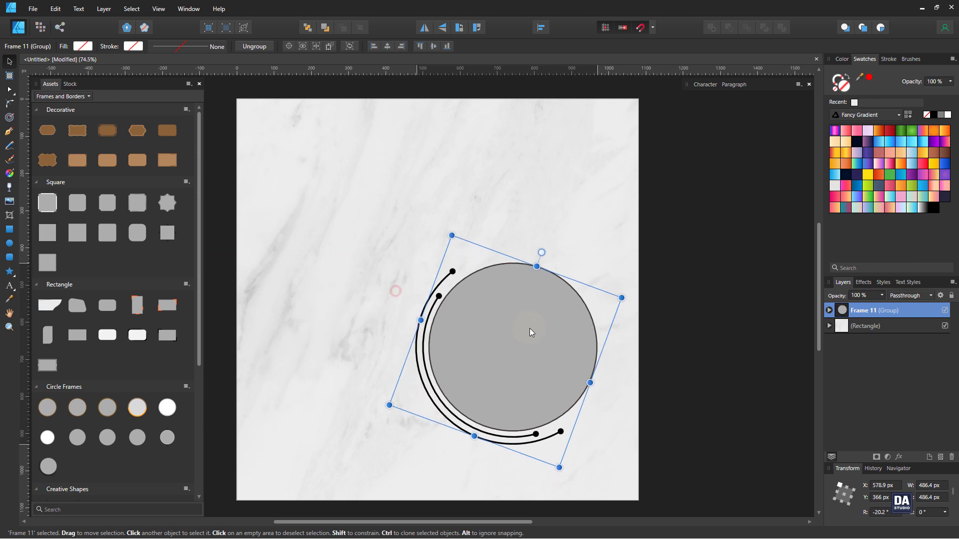
drag(621, 298, 647, 287)
drag(562, 307, 566, 303)
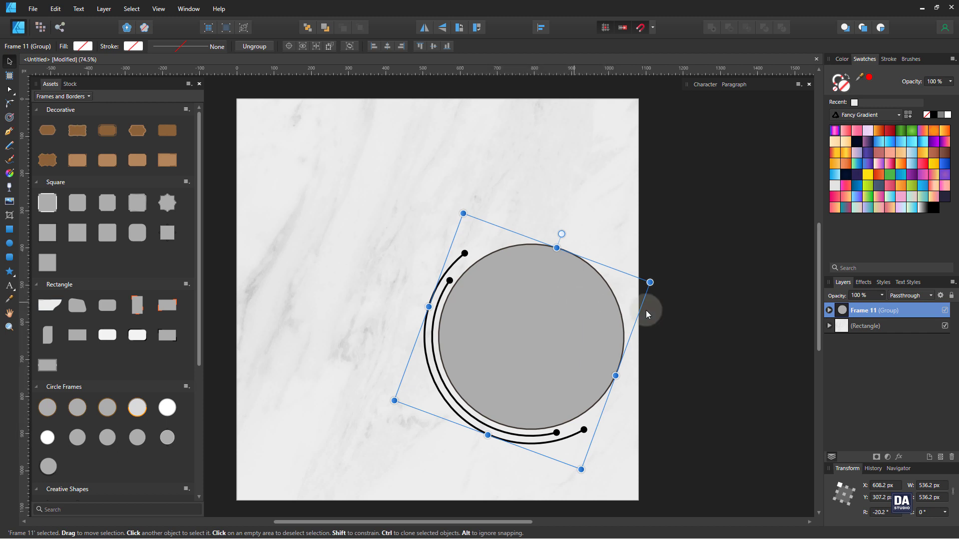
click(684, 310)
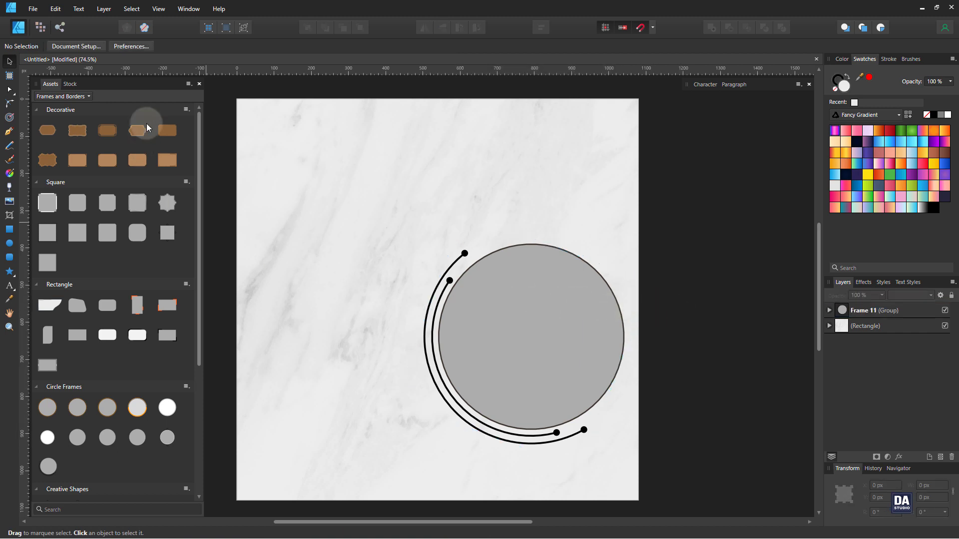
click(146, 88)
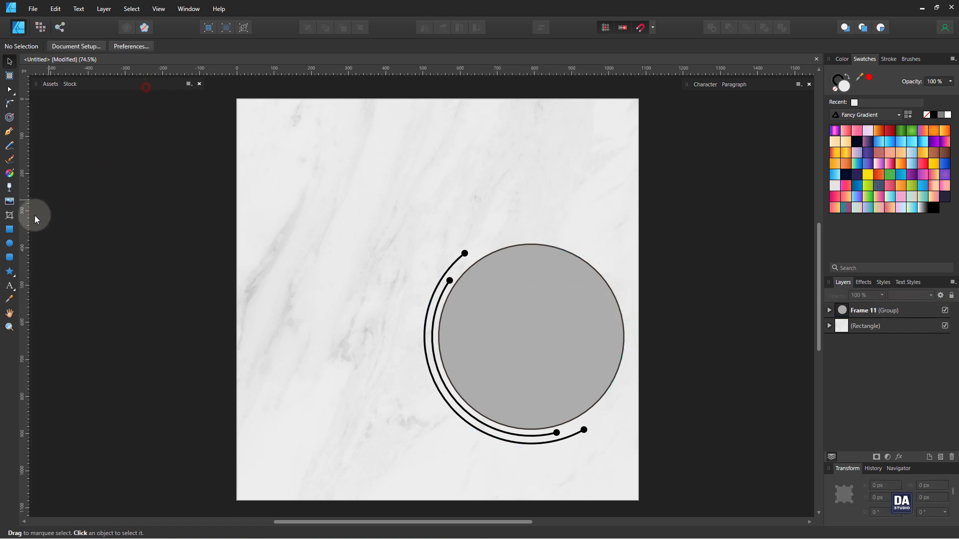
- Draw a rounded rectangle about 247 × 1042 px over the circle, extending above the page, with 50% corner radius
click(10, 257)
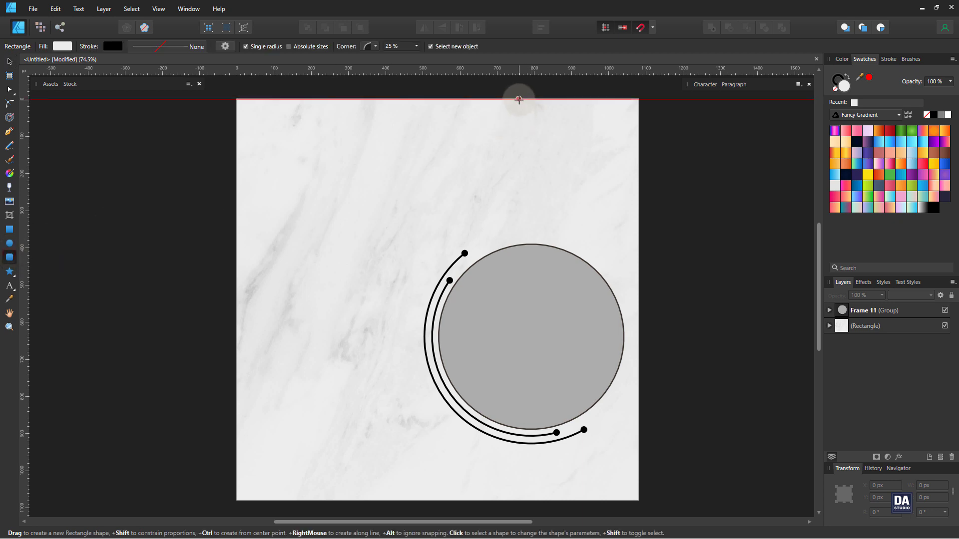
drag(518, 99, 611, 460)
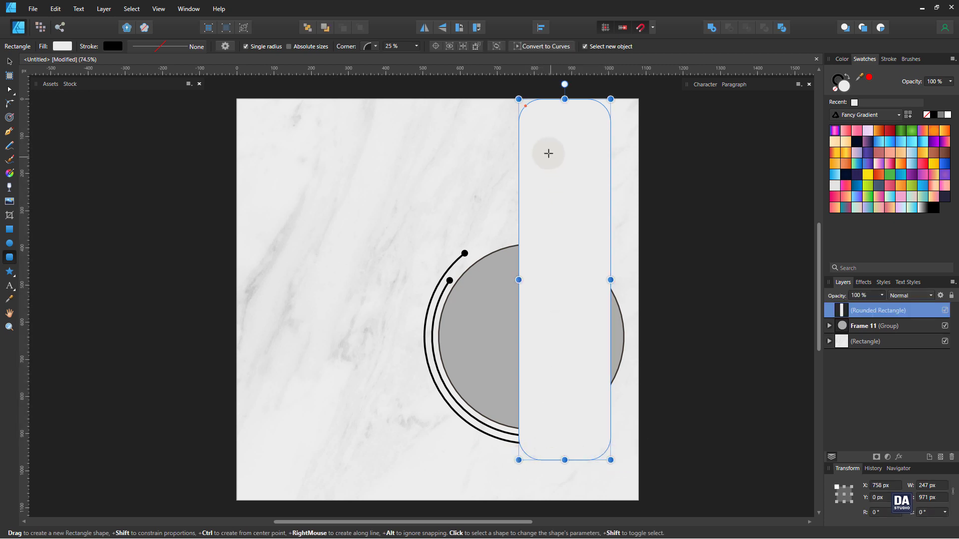
drag(528, 109, 565, 90)
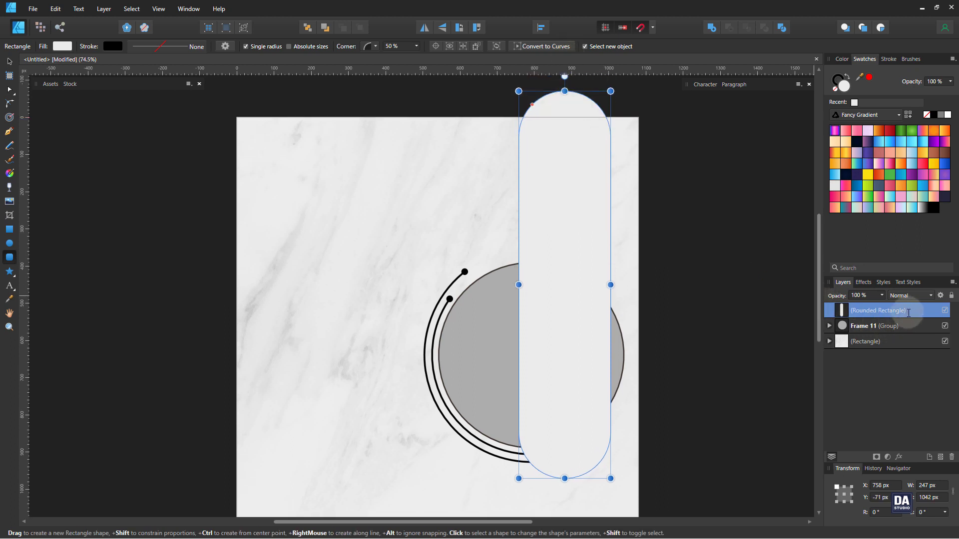
- Clip the rounded rectangle inside the background rectangle above the marble image and fill it with mid gray
drag(908, 313, 898, 342)
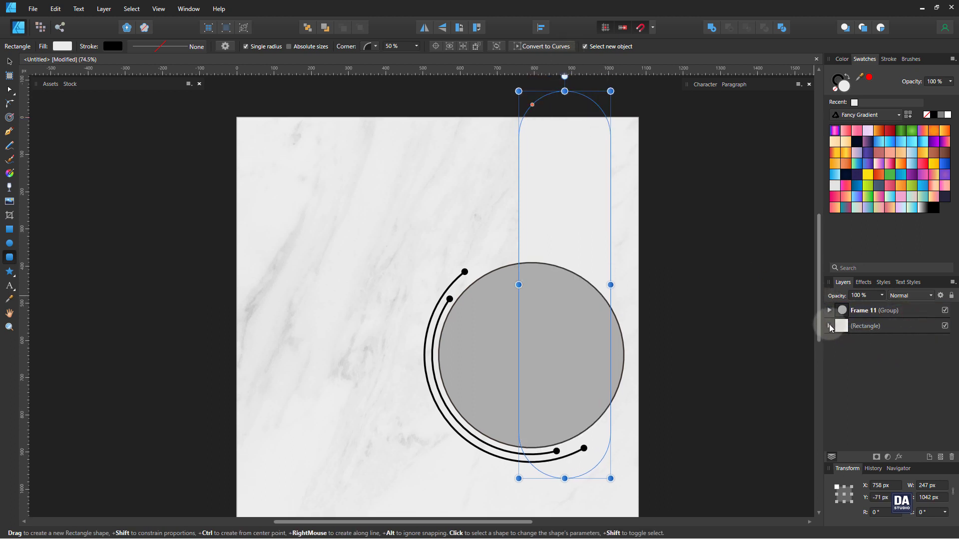
click(829, 325)
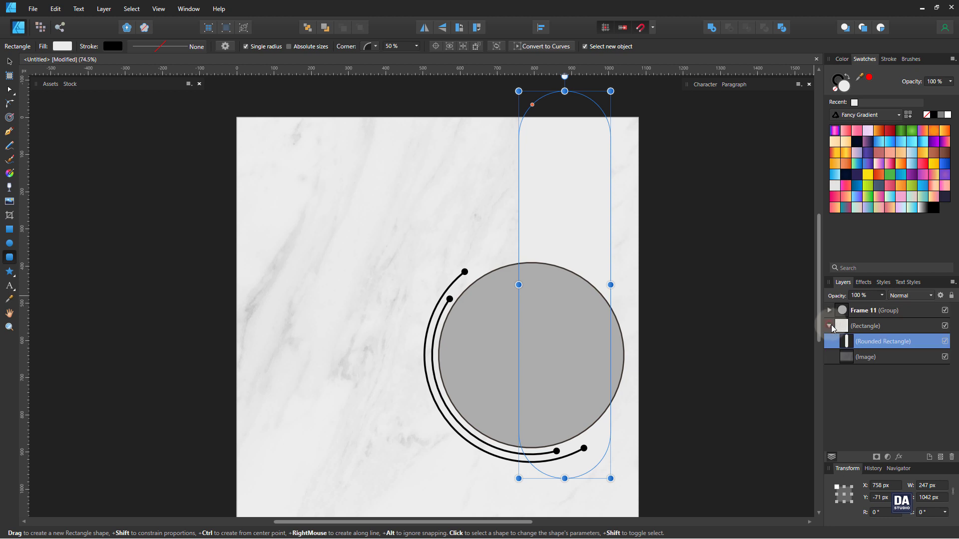
click(934, 115)
click(9, 60)
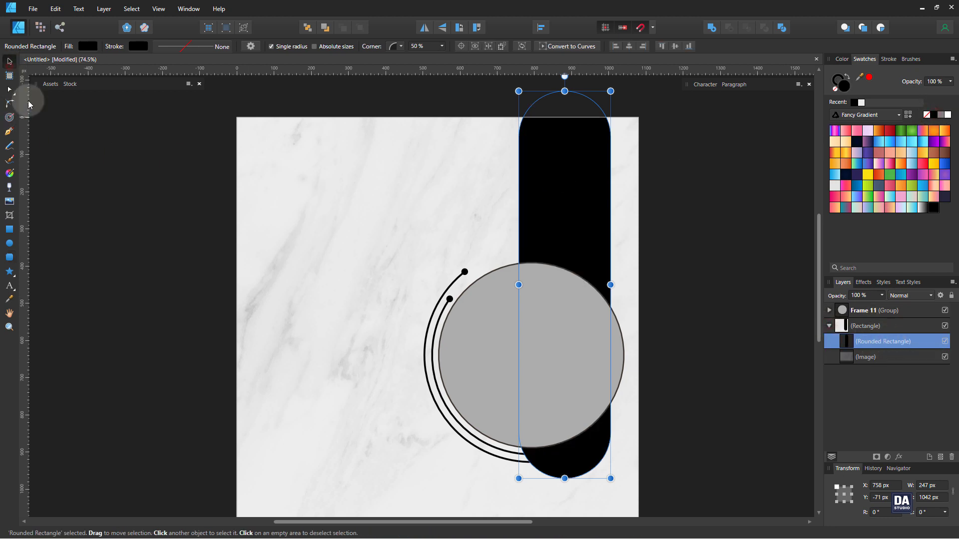
click(119, 244)
drag(545, 470, 558, 452)
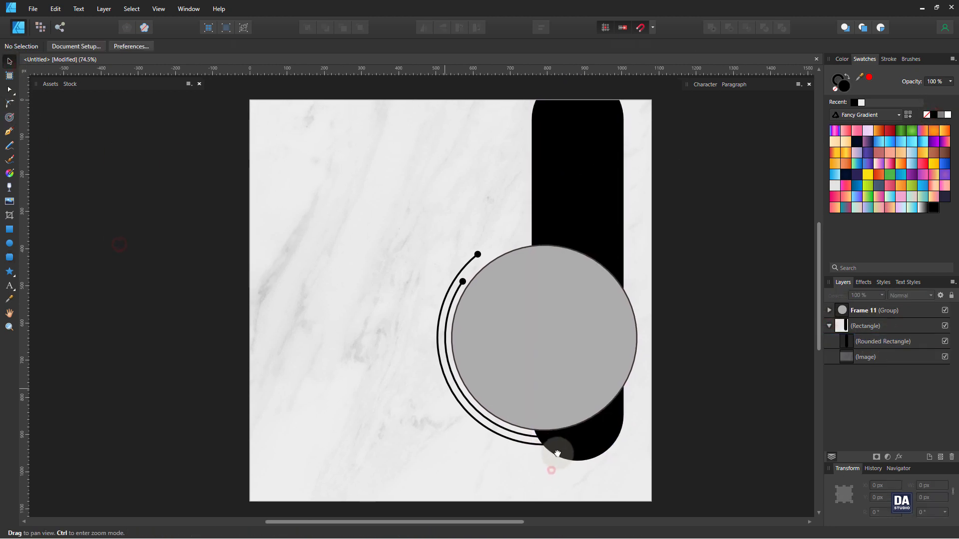
click(856, 347)
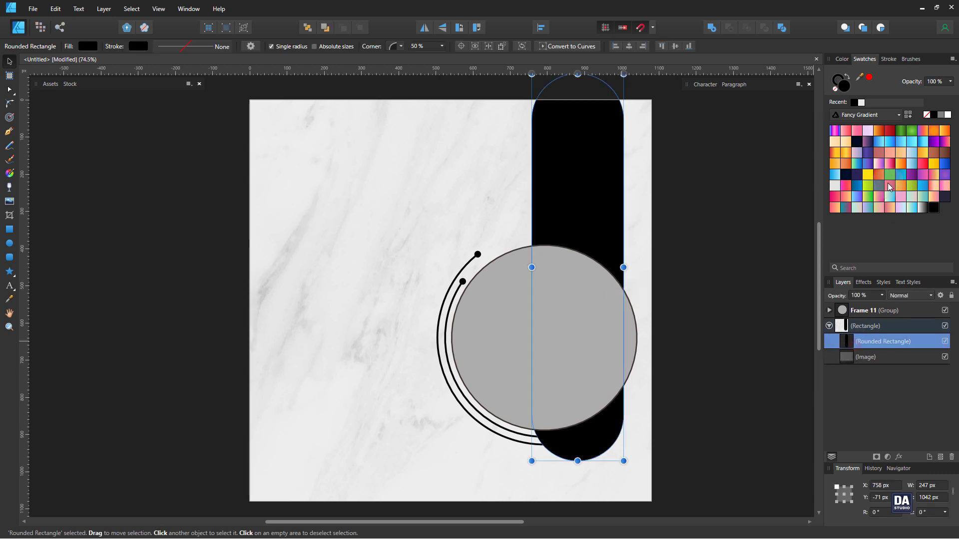
click(941, 116)
- Shift the gray bar right to about X 772.6 px and stretch it further above the page and further below the circle
drag(571, 169, 577, 175)
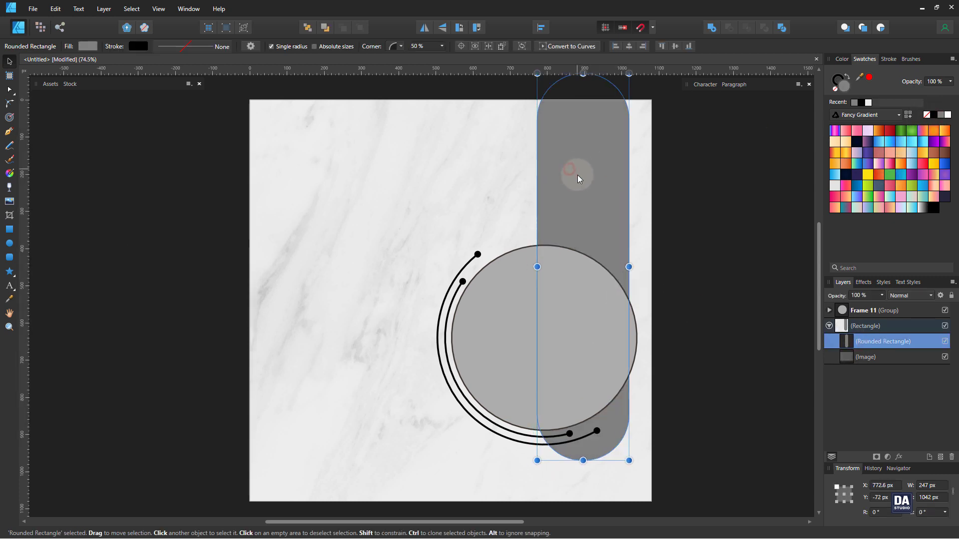
scroll(578, 175, down, 3)
drag(606, 242, 578, 266)
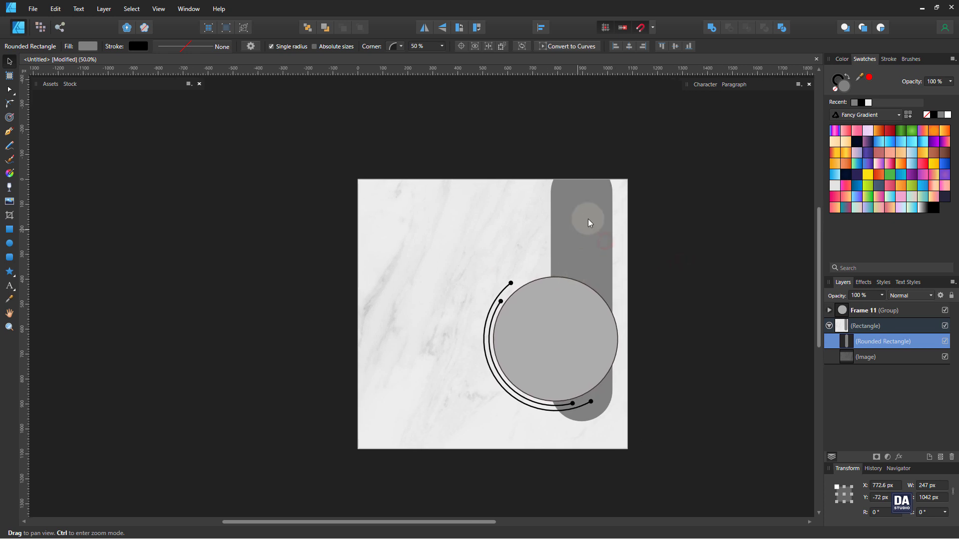
drag(581, 162, 584, 133)
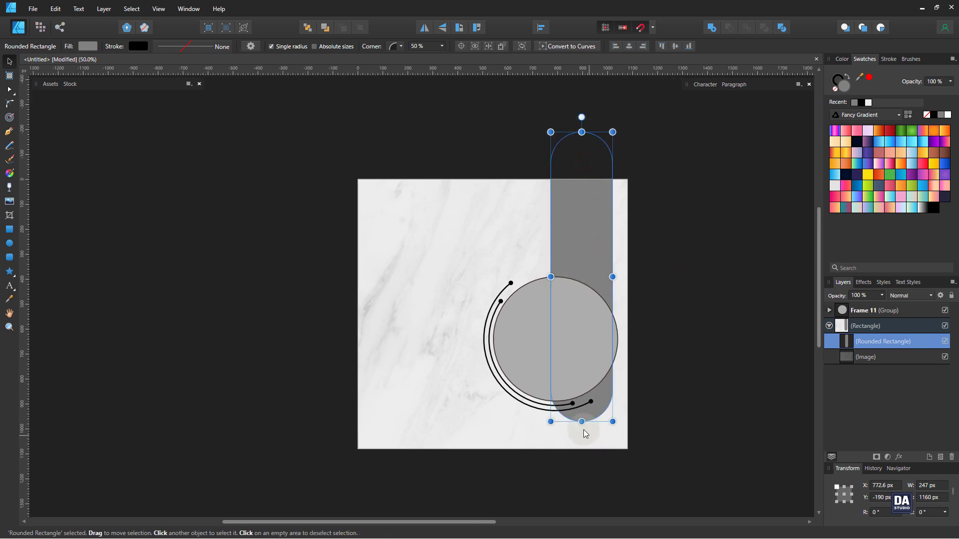
drag(581, 422, 585, 435)
click(667, 426)
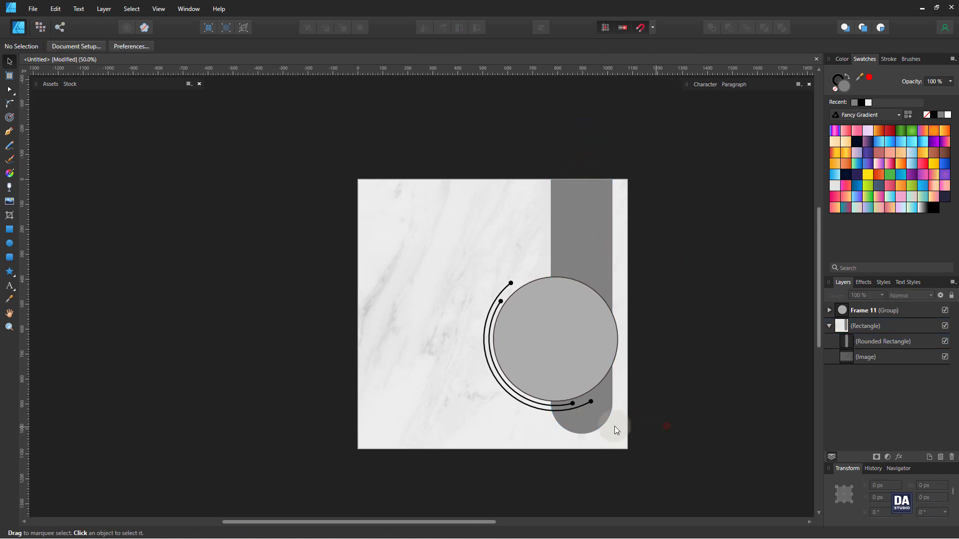
- Enlarge the circle frame slightly and reposition it over the gray bar near the page's right edge
drag(570, 382, 588, 384)
drag(510, 257, 503, 244)
click(709, 345)
scroll(632, 374, up, 5)
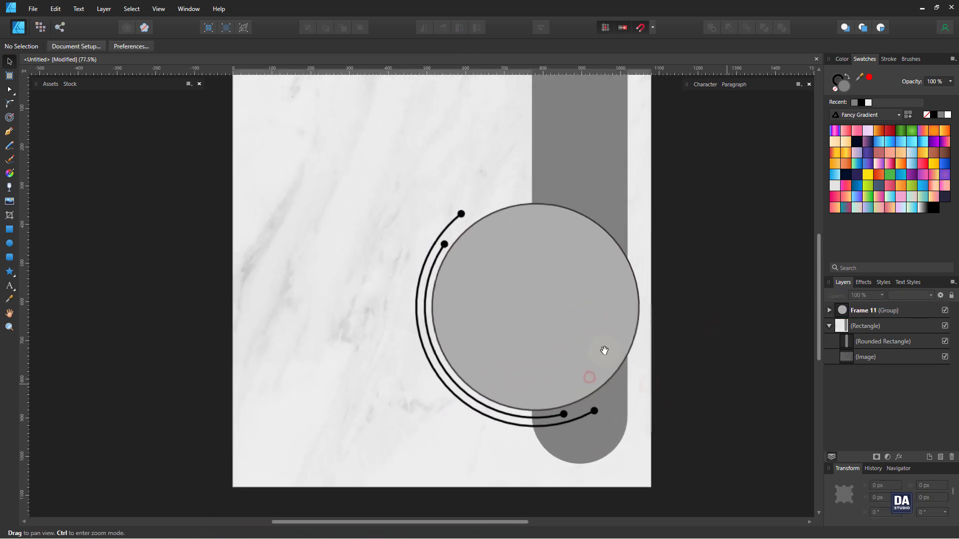
- In the adult-blur-books-842567.jpg document, scale the photo down to about 1312 × 875 px and copy it
drag(610, 374, 605, 372)
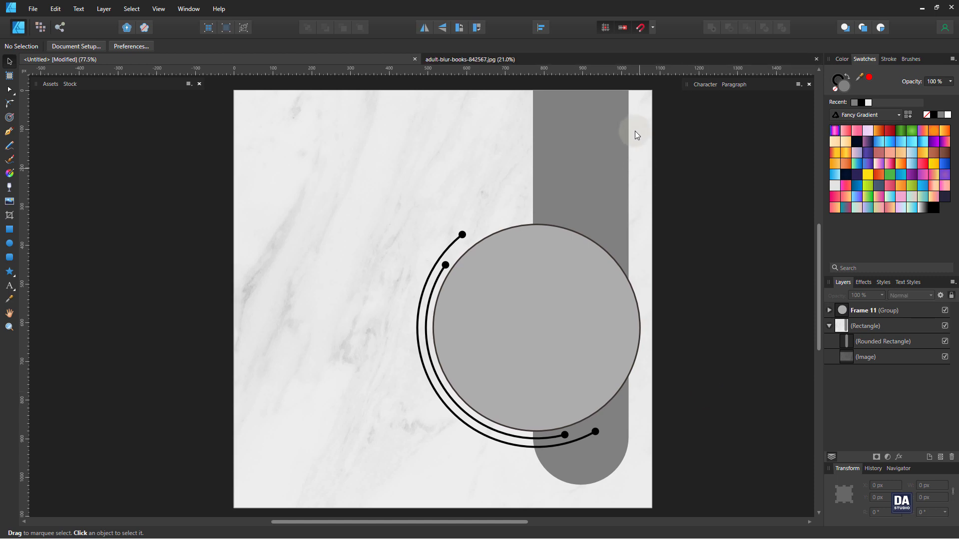
click(657, 60)
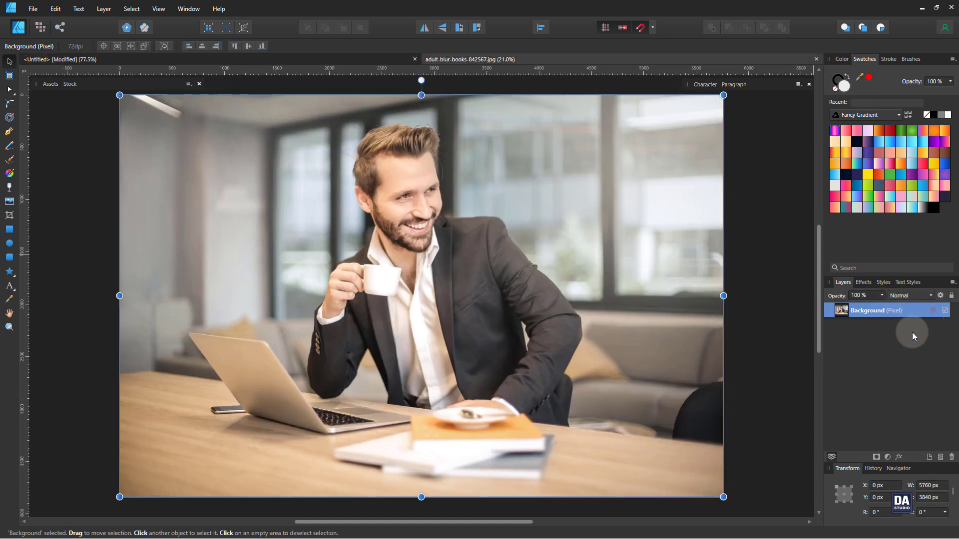
drag(723, 497, 257, 187)
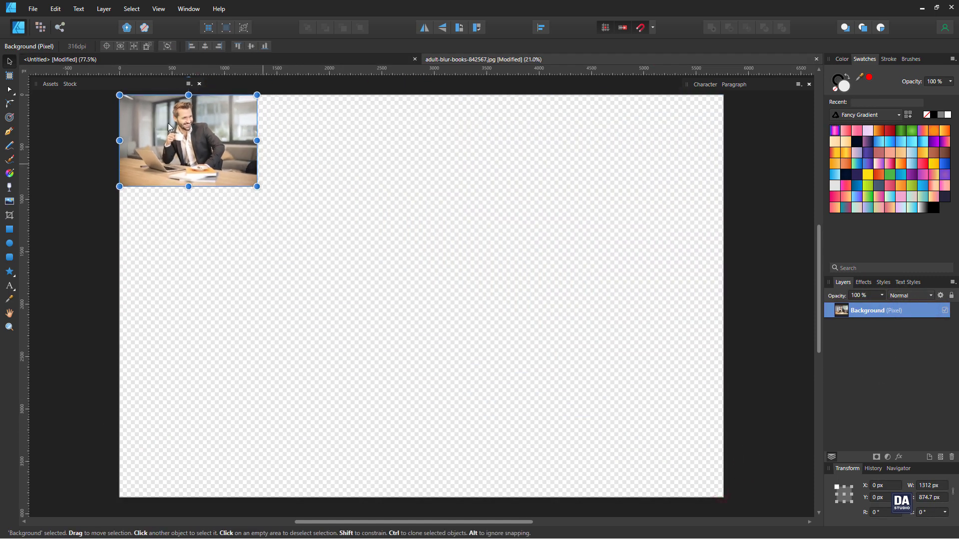
click(54, 9)
click(62, 49)
- Return to the untitled design, paste the photo inside the Place Image Inside ellipse of Frame 11, and position it over the circle
click(70, 59)
click(143, 120)
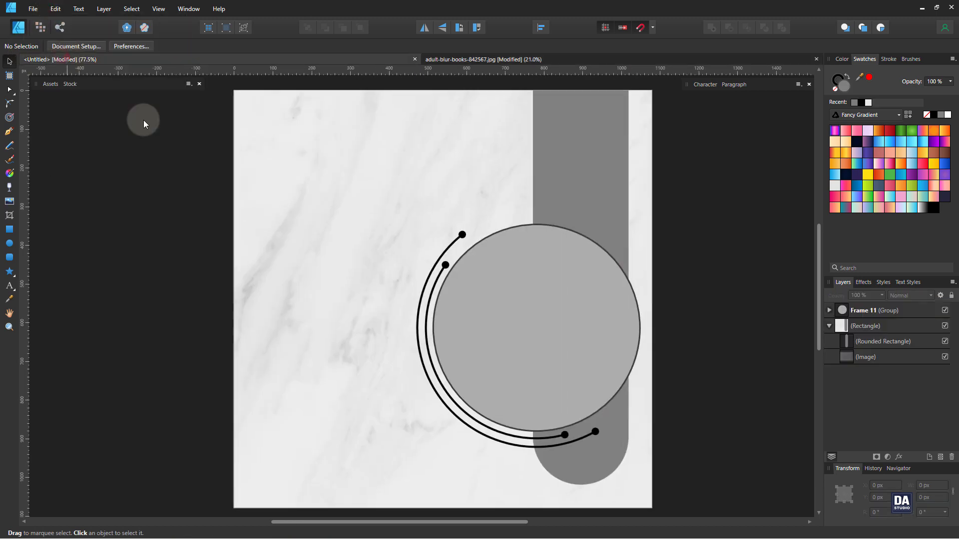
click(553, 322)
click(829, 310)
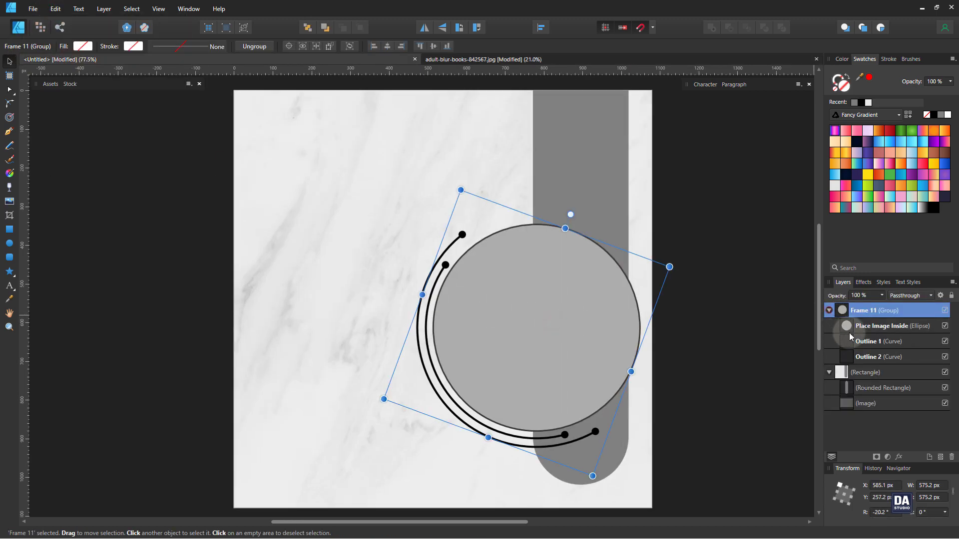
click(876, 329)
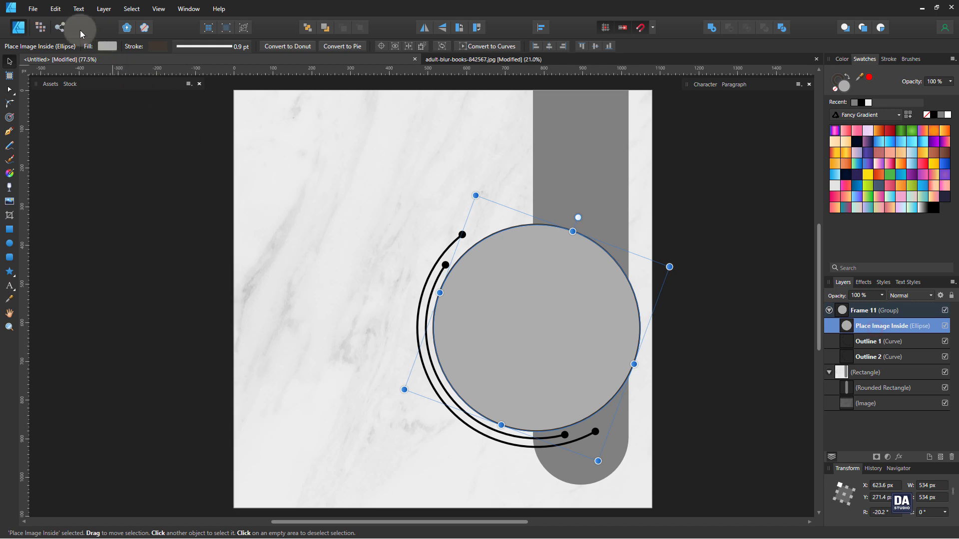
click(56, 10)
click(77, 102)
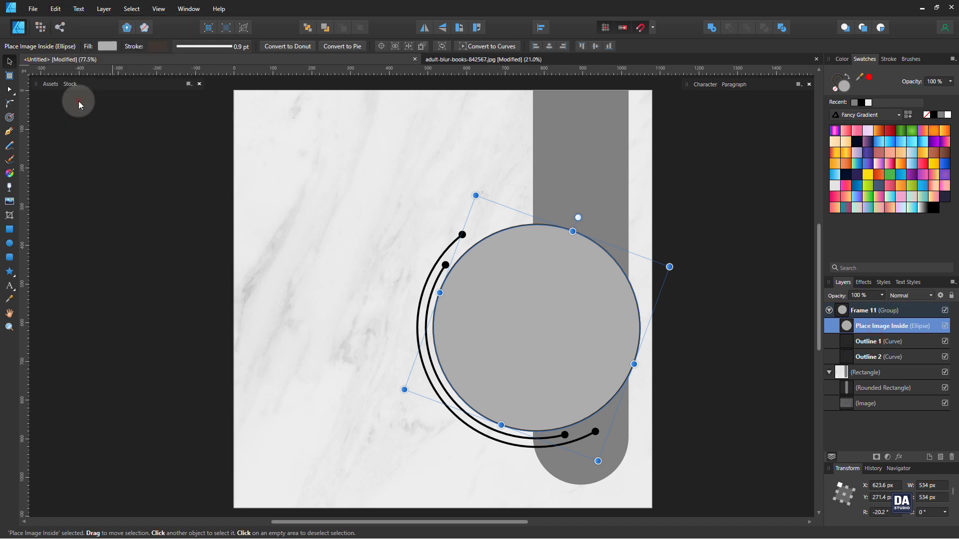
drag(273, 238, 319, 303)
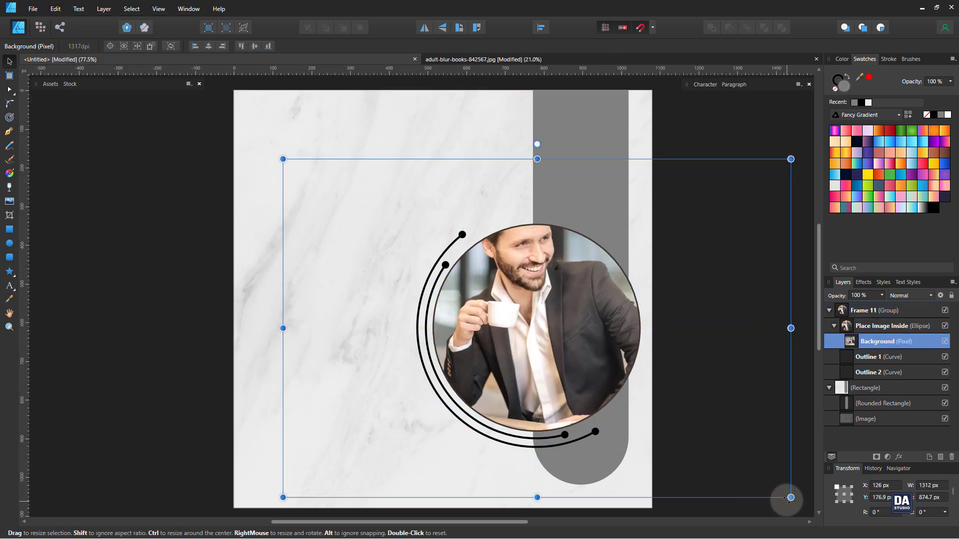
- Scale the clipped photo down to about 930 × 620 px and position the man within the circle
drag(790, 499, 647, 402)
drag(544, 333, 600, 391)
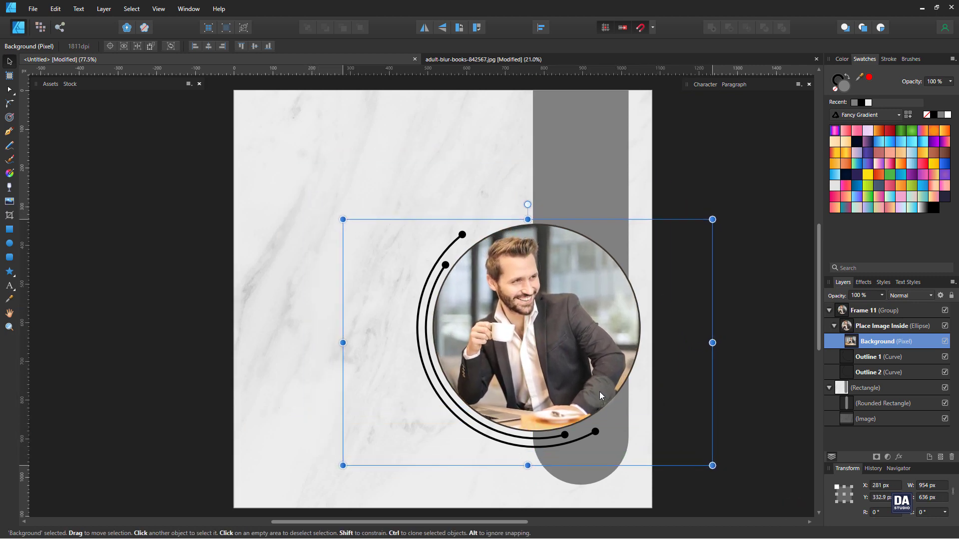
drag(708, 462, 702, 459)
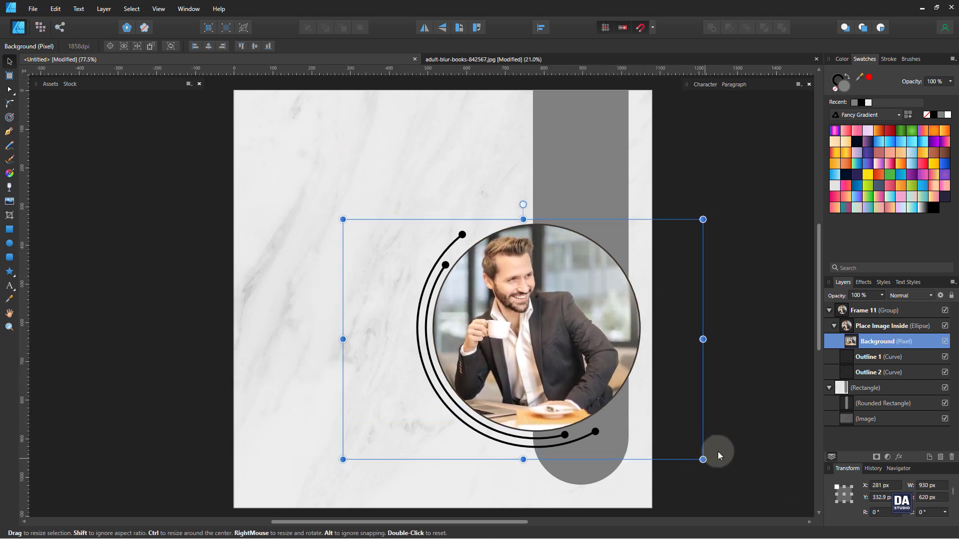
click(733, 446)
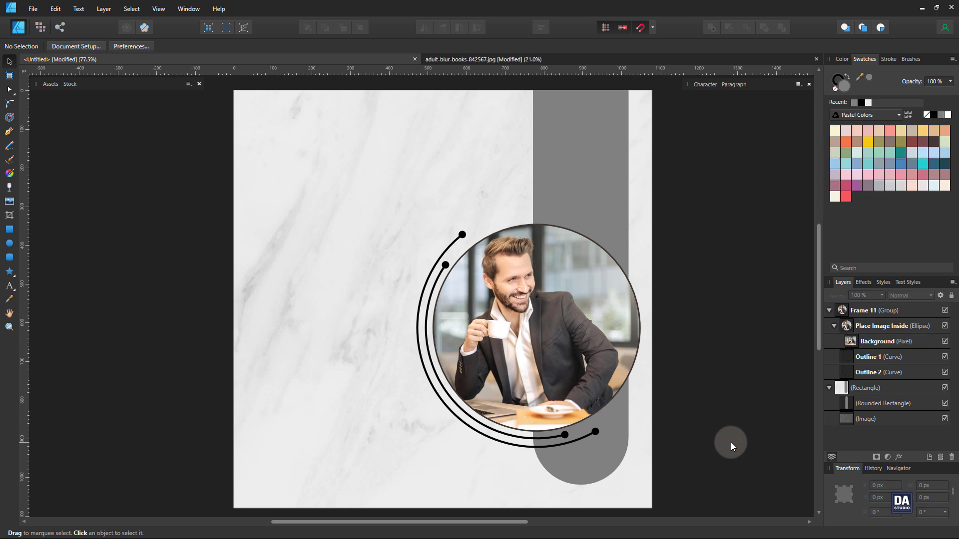
- Draw a gray rectangle about 396 × 158 px without stroke in the page's lower-left corner
drag(684, 436, 683, 425)
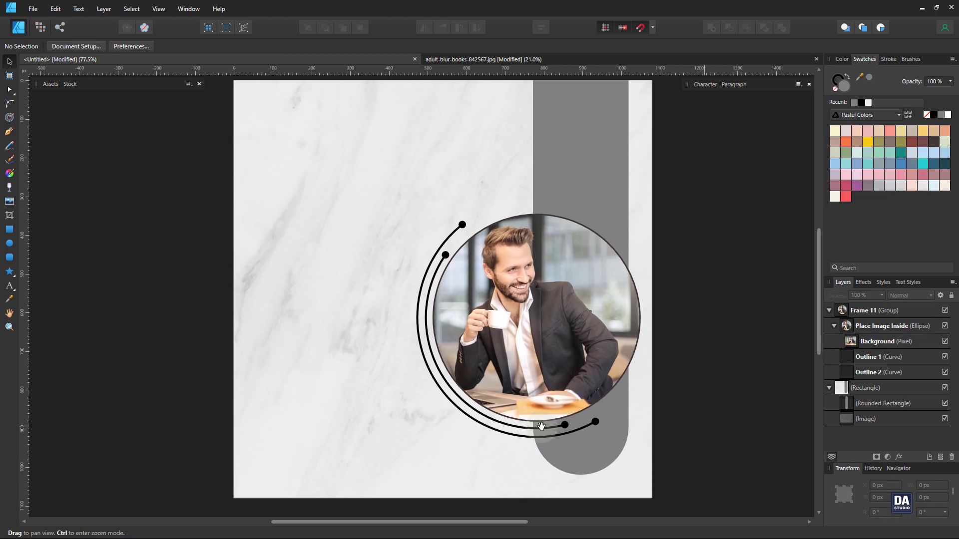
click(9, 233)
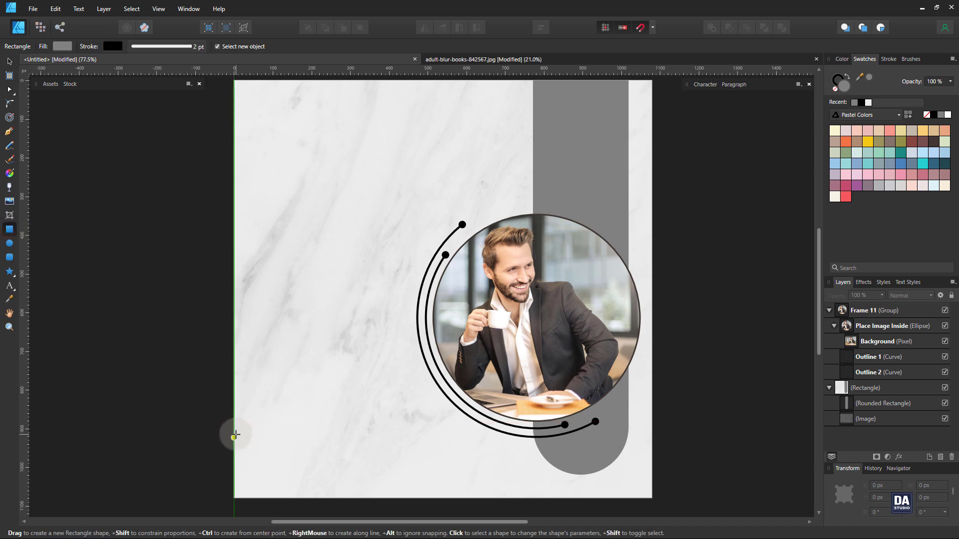
drag(235, 430, 387, 498)
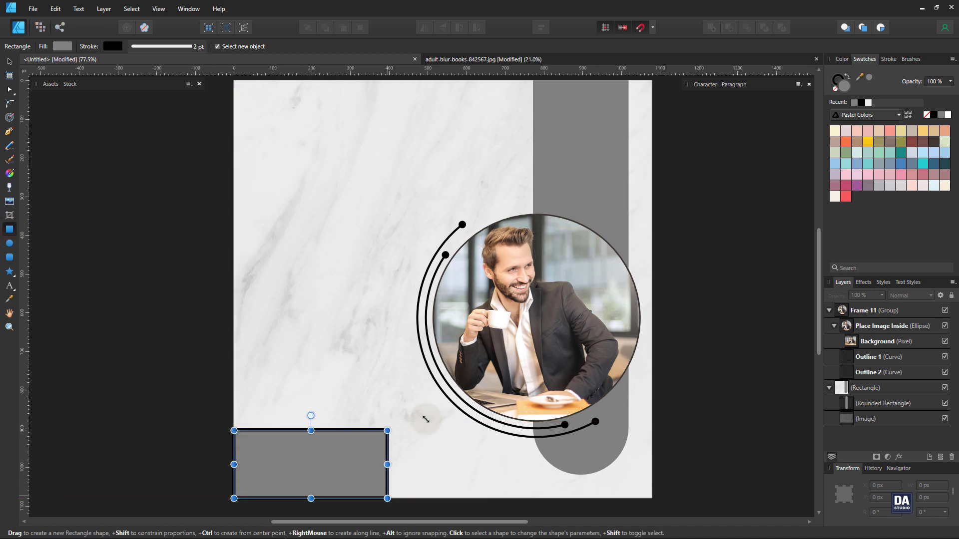
click(835, 89)
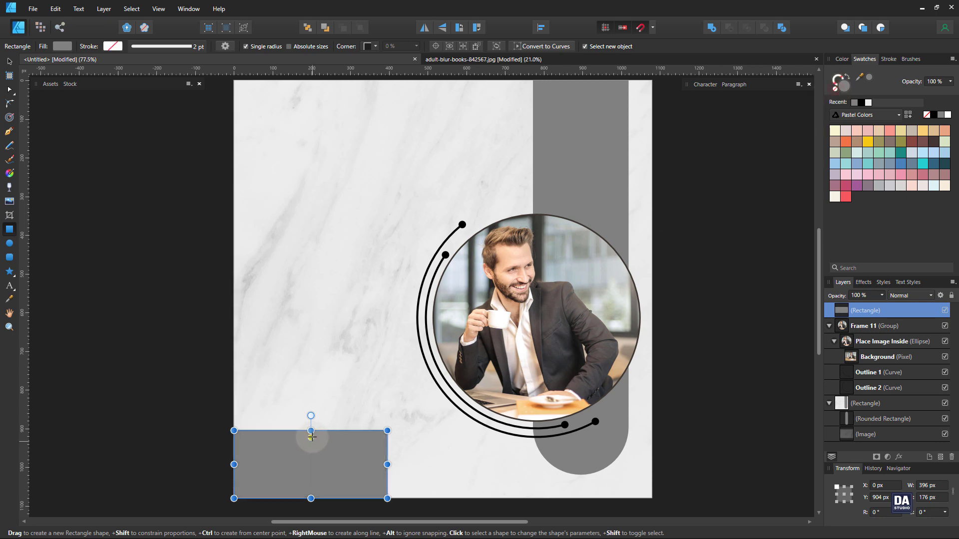
drag(313, 439, 313, 441)
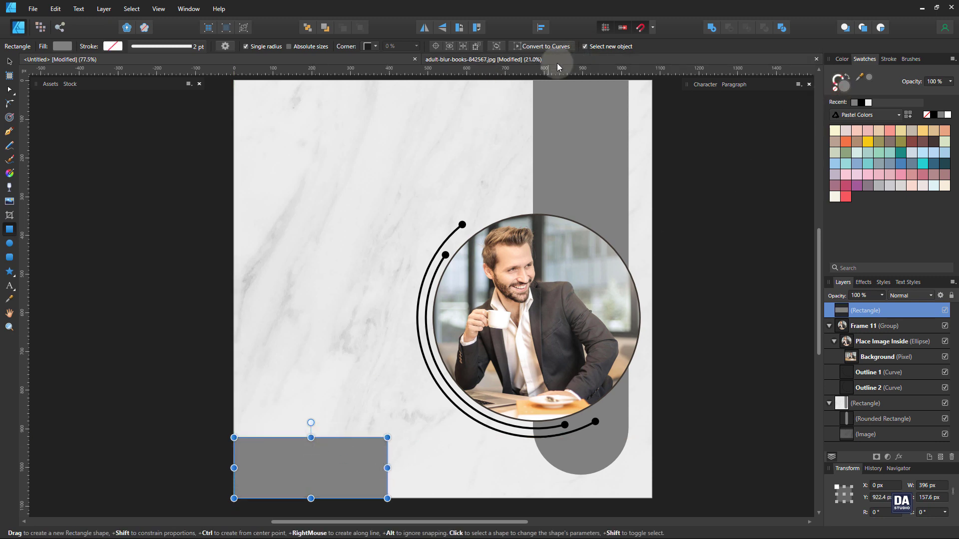
- Convert the gray rectangle to curves, slant its right edge by moving the upper node inward, and shift both right nodes further left
click(544, 46)
click(387, 439)
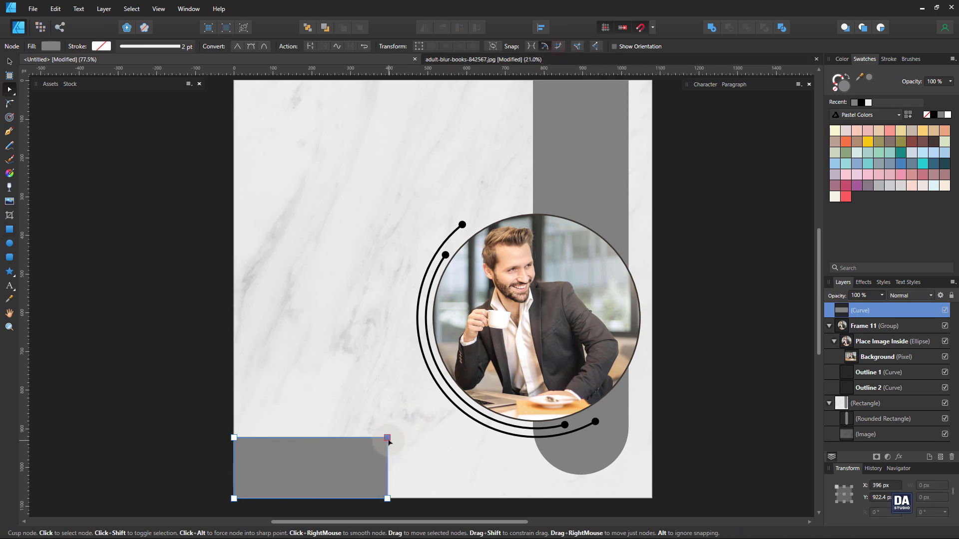
mouse_move(379, 439)
mouse_down()
mouse_move(339, 440)
mouse_move(363, 440)
mouse_up()
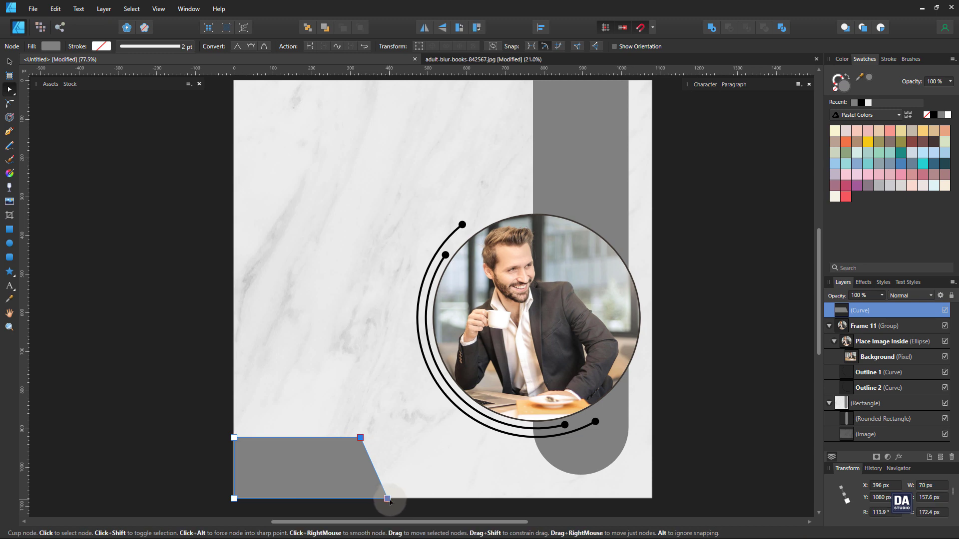
drag(383, 499, 374, 404)
click(379, 513)
- Round the gray shape's upper-right corner with a radius of about 55.8 px
scroll(374, 404, up, 5)
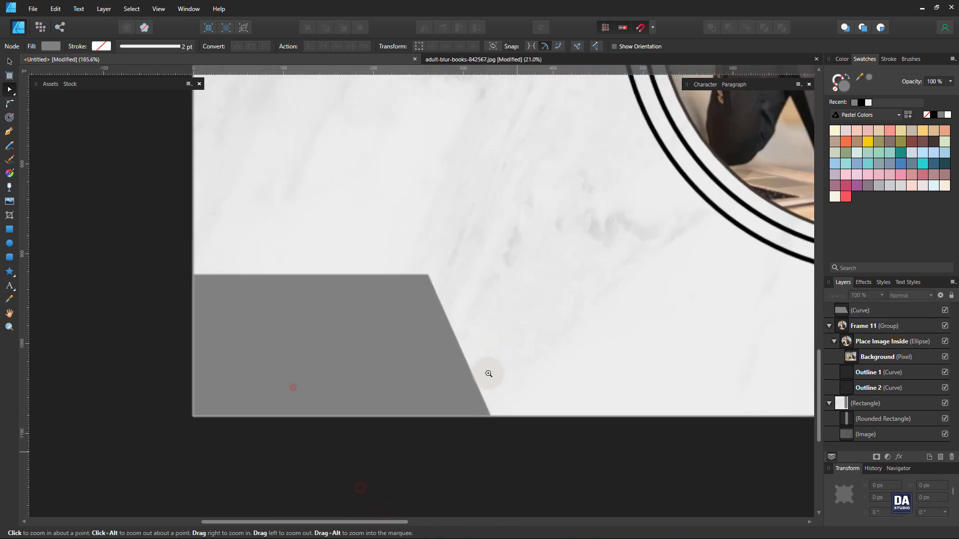
click(453, 313)
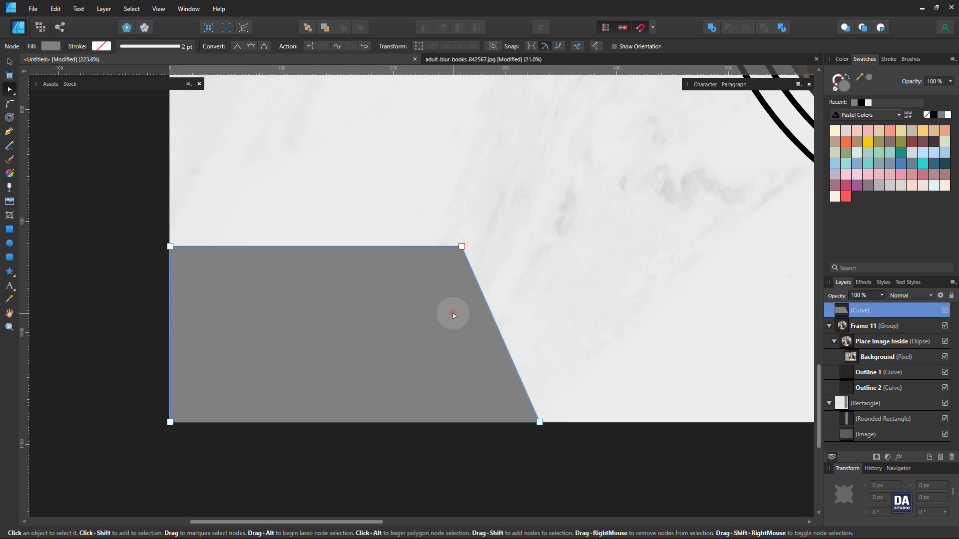
click(9, 104)
click(462, 246)
drag(463, 251, 424, 310)
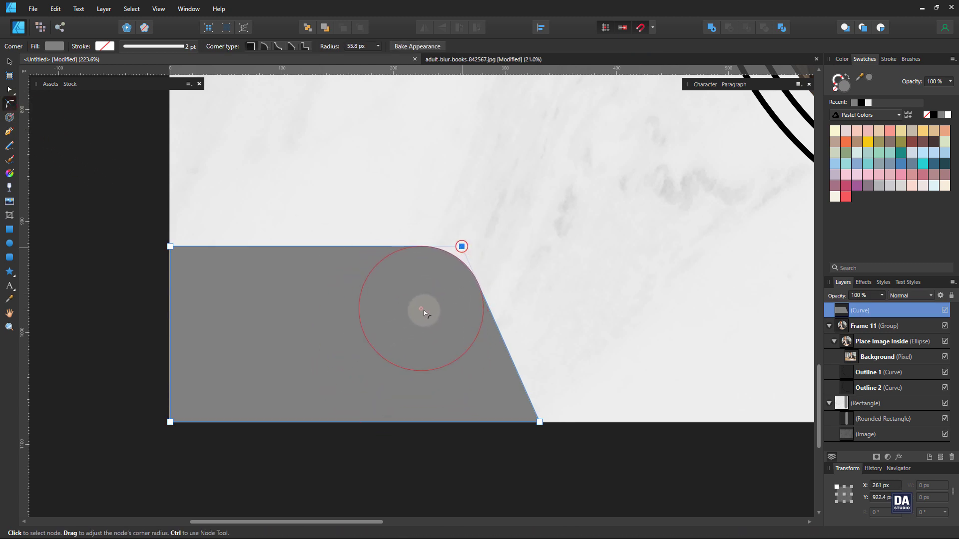
click(435, 438)
- Draw a rectangle about 445 × 102 px from the page's left edge over the gray shape and fill it with pastel beige
drag(456, 417, 454, 412)
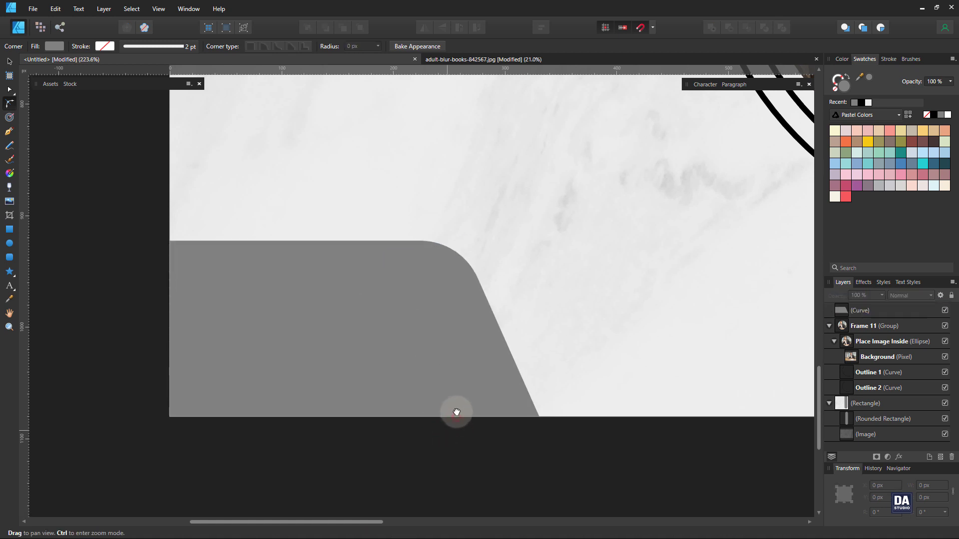
click(11, 232)
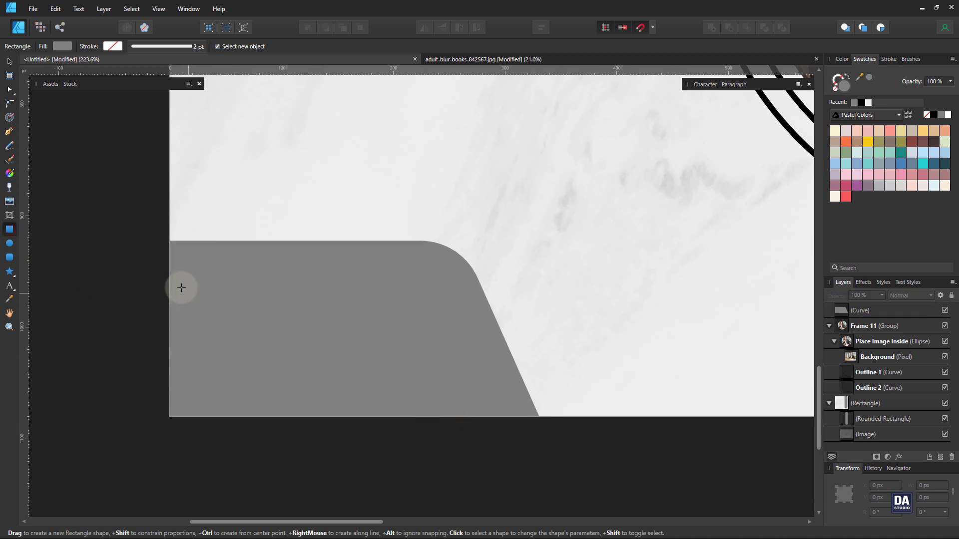
drag(170, 275, 656, 389)
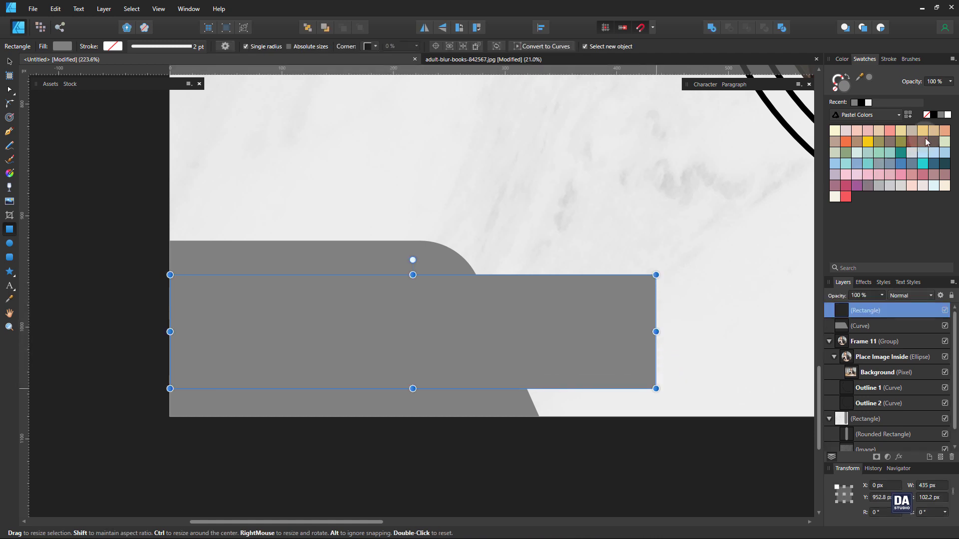
click(912, 131)
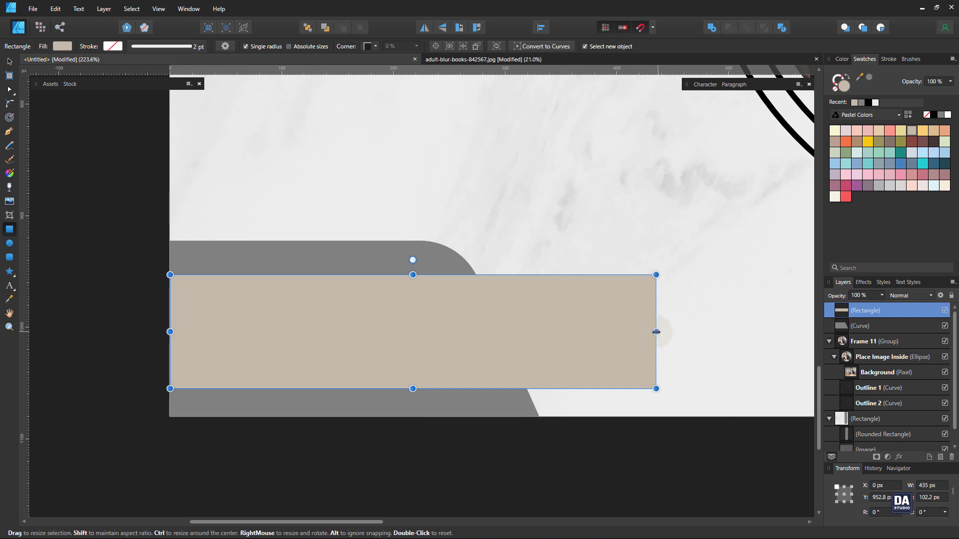
mouse_move(656, 331)
mouse_down()
mouse_move(634, 336)
mouse_move(669, 334)
mouse_up()
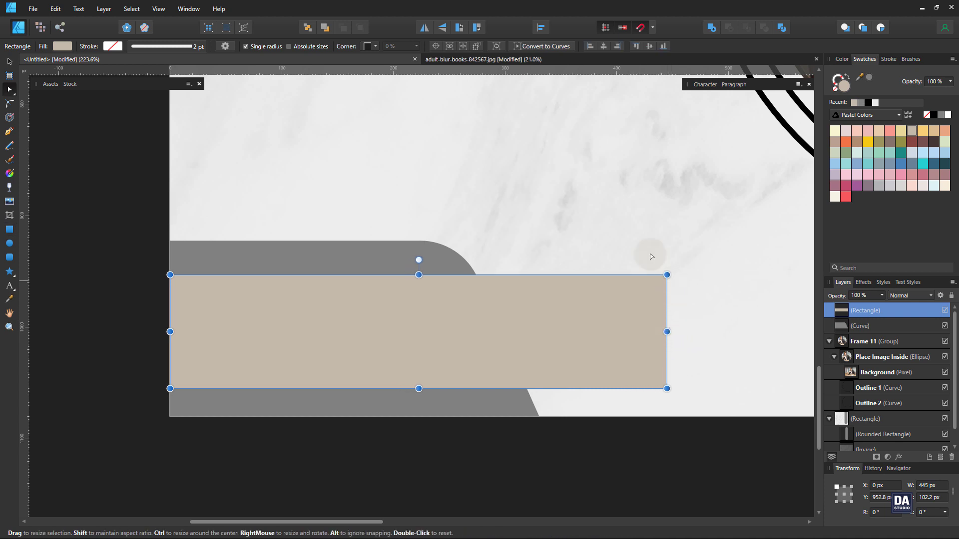
- Convert the beige rectangle to curves and slant its right edge by moving the upper-right node to about X 388 px
key(v)
key(ctrl+Return)
click(667, 275)
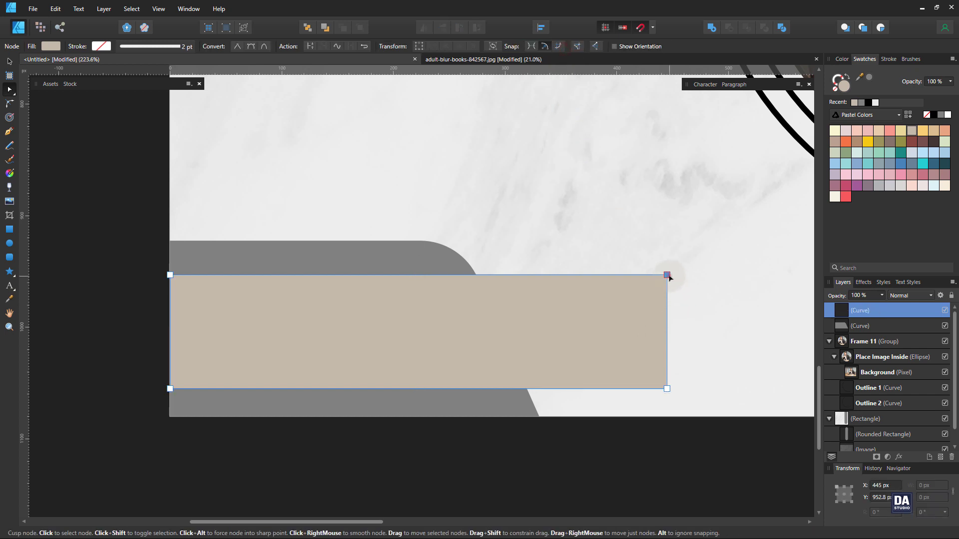
drag(667, 276, 600, 276)
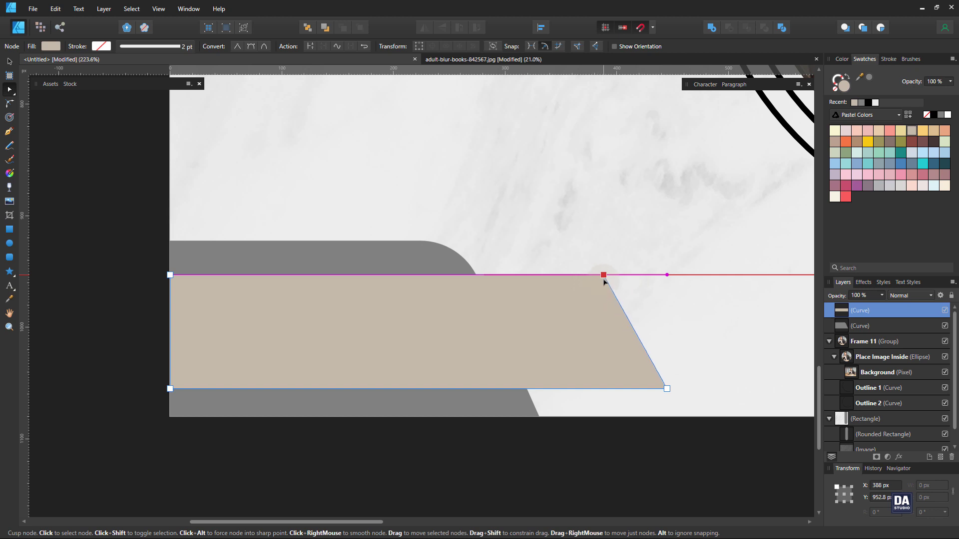
drag(603, 279, 603, 280)
- Round both right corners of the beige shape with a radius of about 20.9 px
shift+click(667, 390)
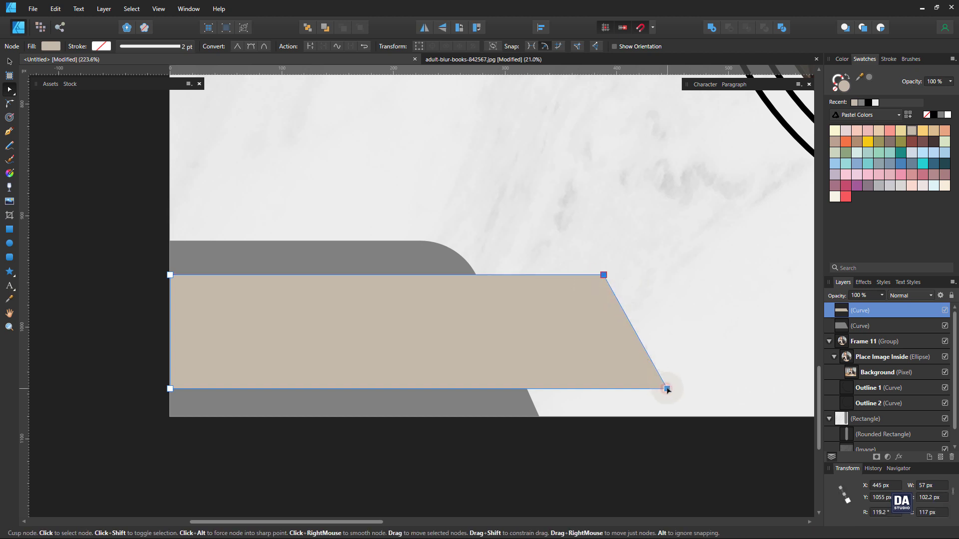
key(c)
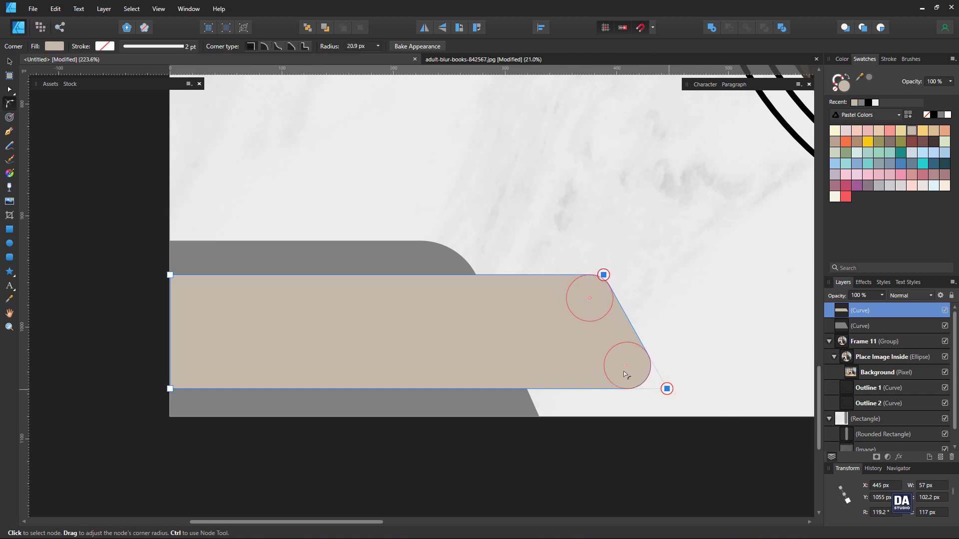
drag(615, 450, 613, 478)
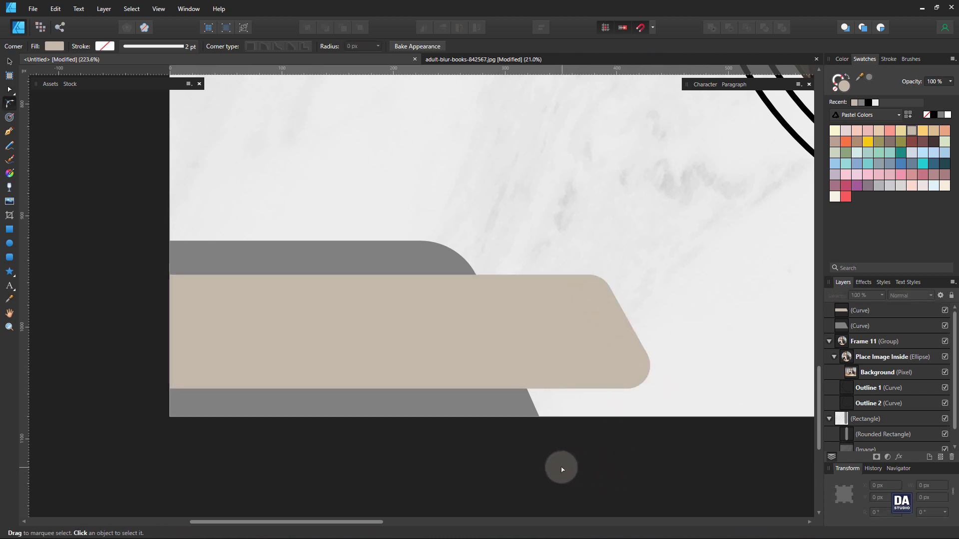
- Shrink the photo inside the circle slightly from its upper-left corner and nudge it to refine the framing
drag(583, 405, 280, 327)
drag(569, 350, 529, 408)
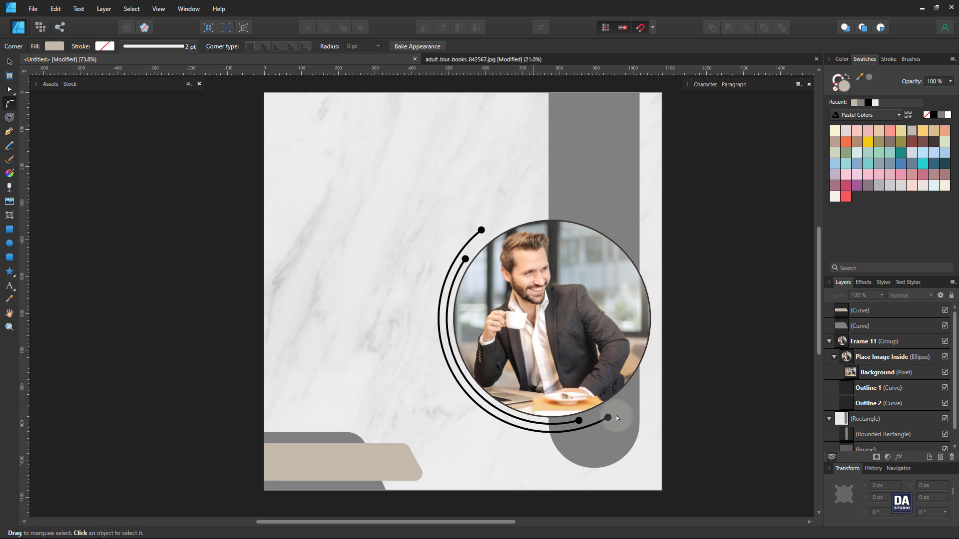
click(559, 360)
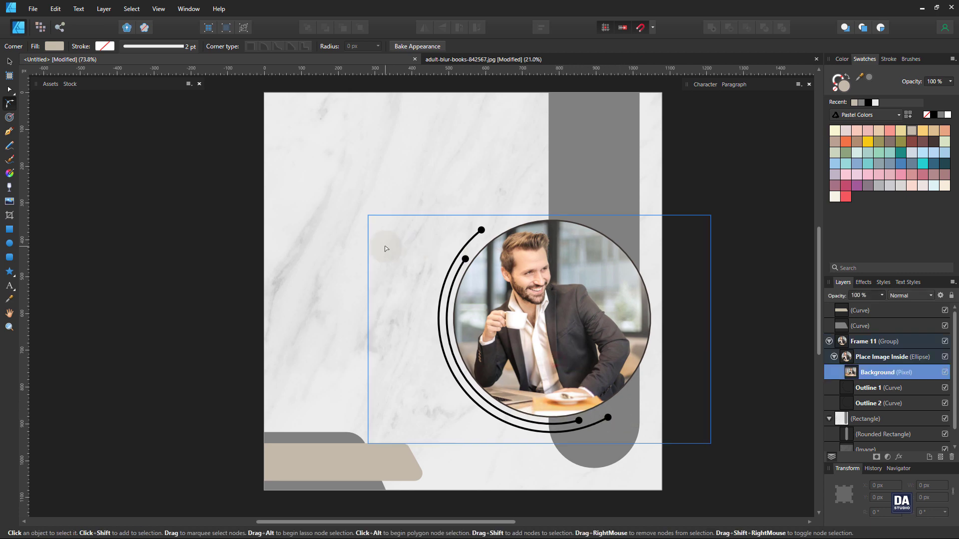
key(v)
drag(368, 216, 380, 223)
drag(527, 294, 525, 289)
click(738, 329)
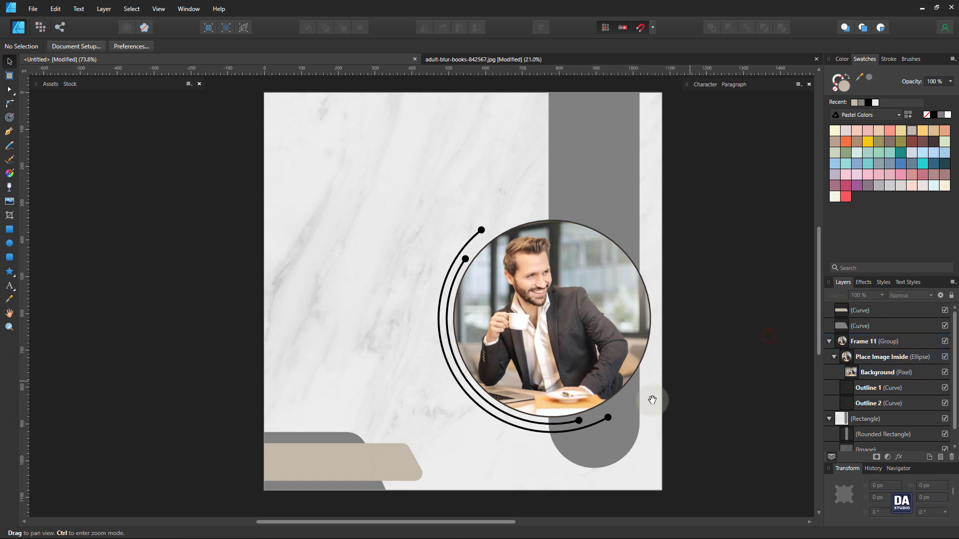
key(z)
drag(610, 320, 626, 321)
key(v)
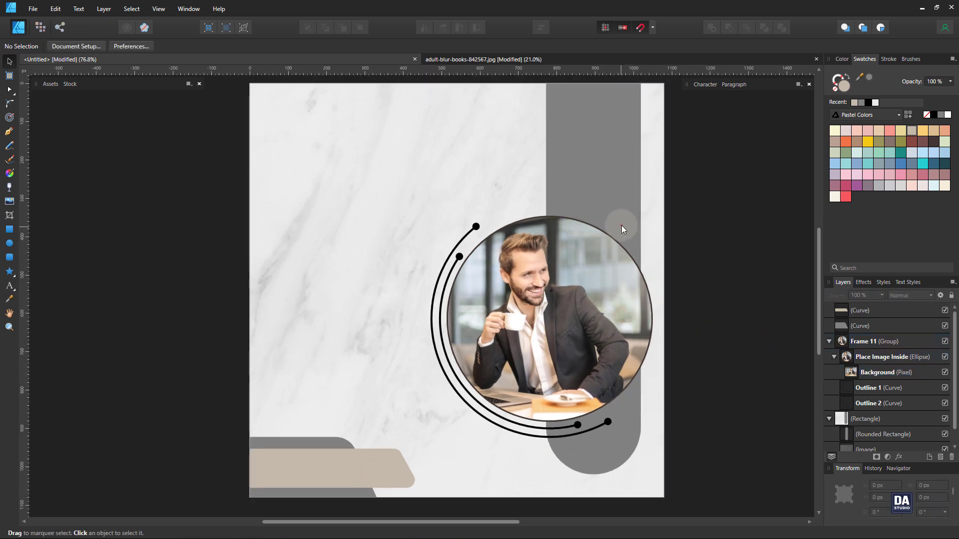
click(621, 225)
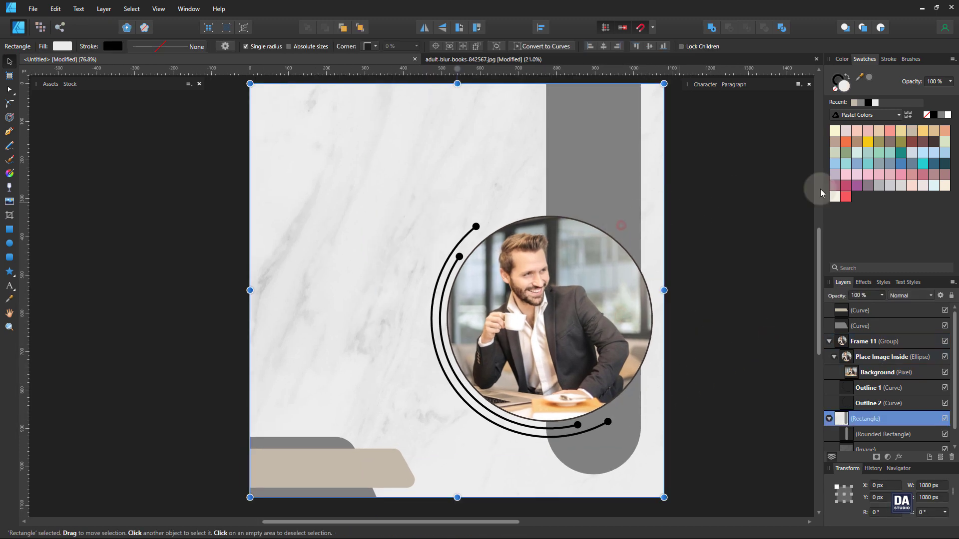
click(942, 168)
key(ctrl+z)
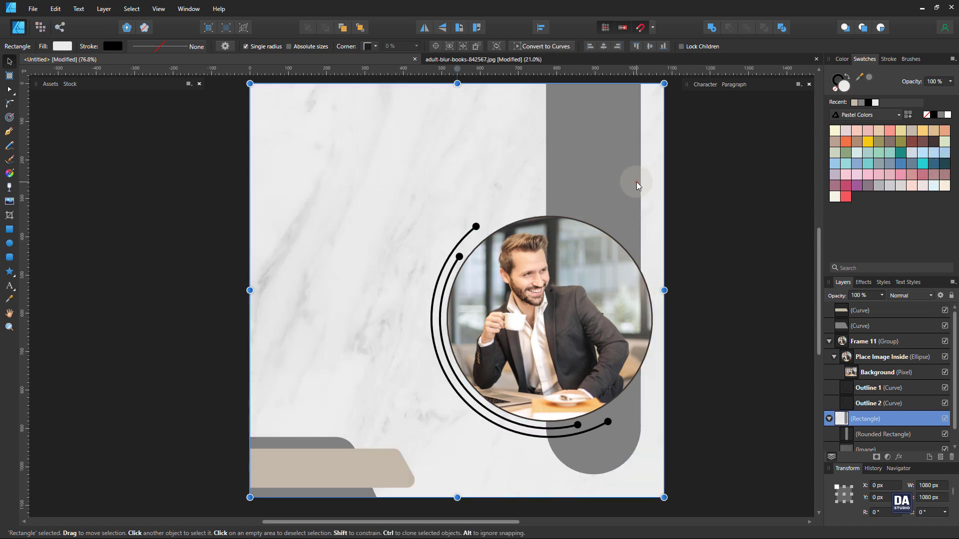
- Try dark teal and blue fills on the vertical rounded bar, settling on teal from the Pastel Colors palette
double_click(628, 182)
click(944, 165)
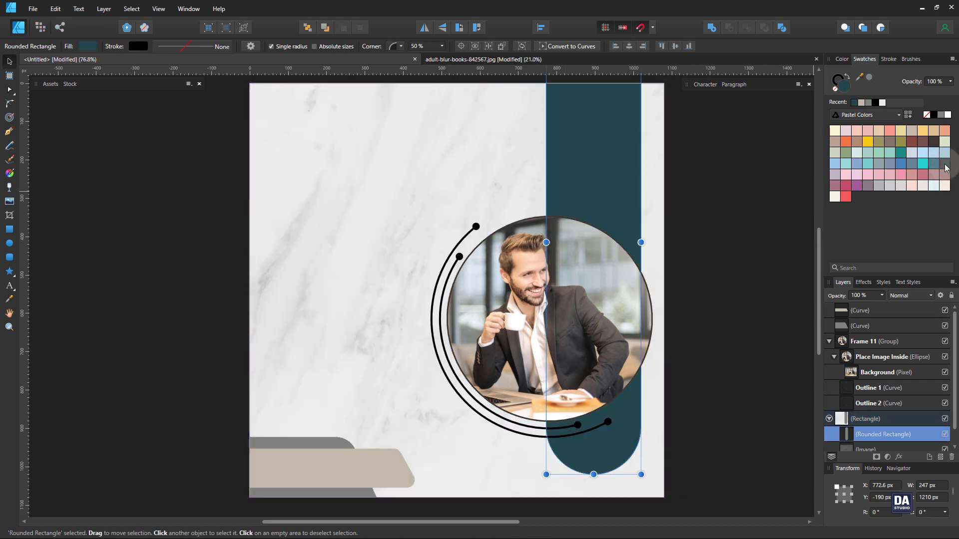
click(933, 164)
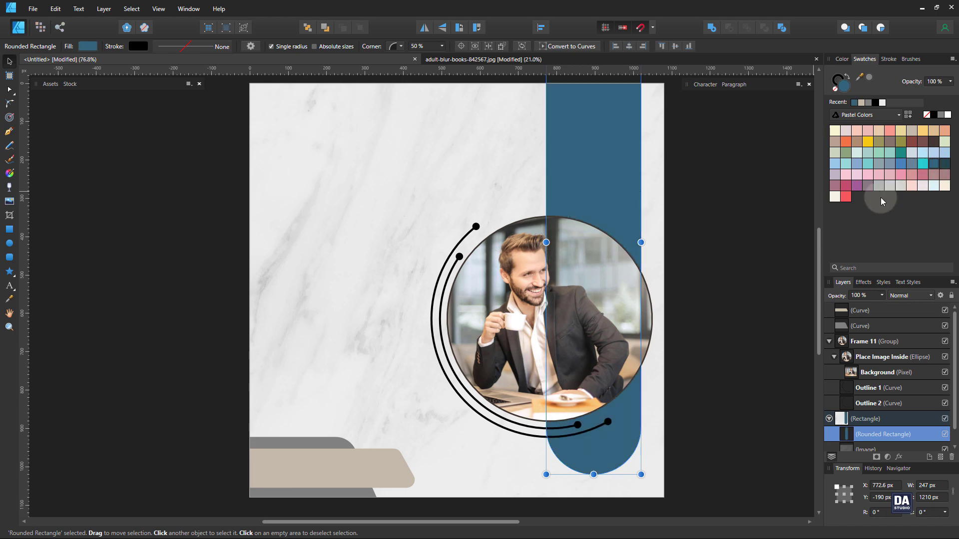
click(899, 154)
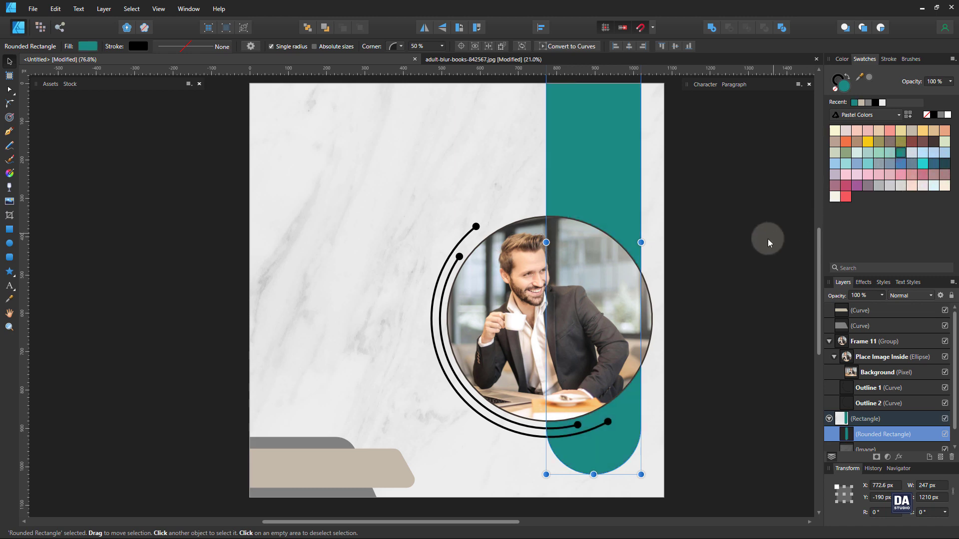
click(944, 165)
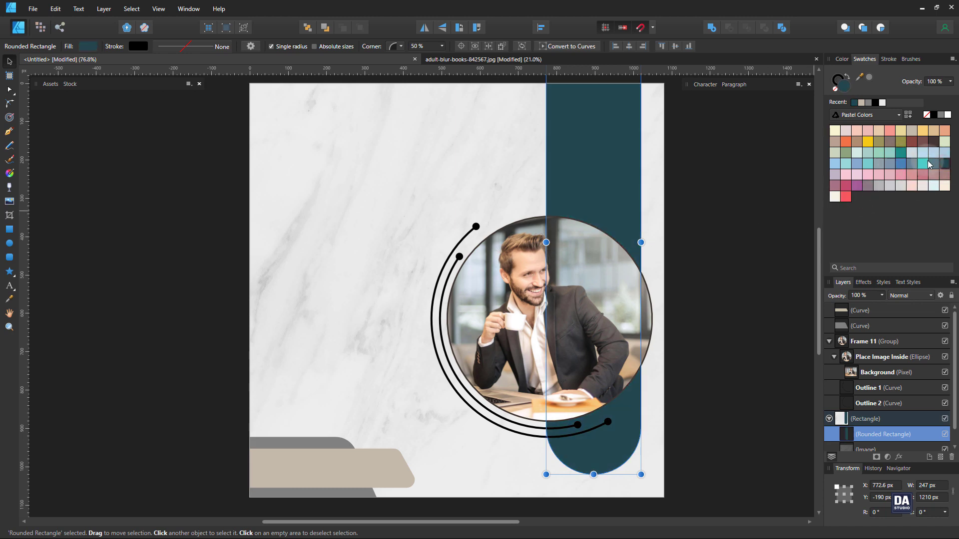
click(901, 153)
click(777, 300)
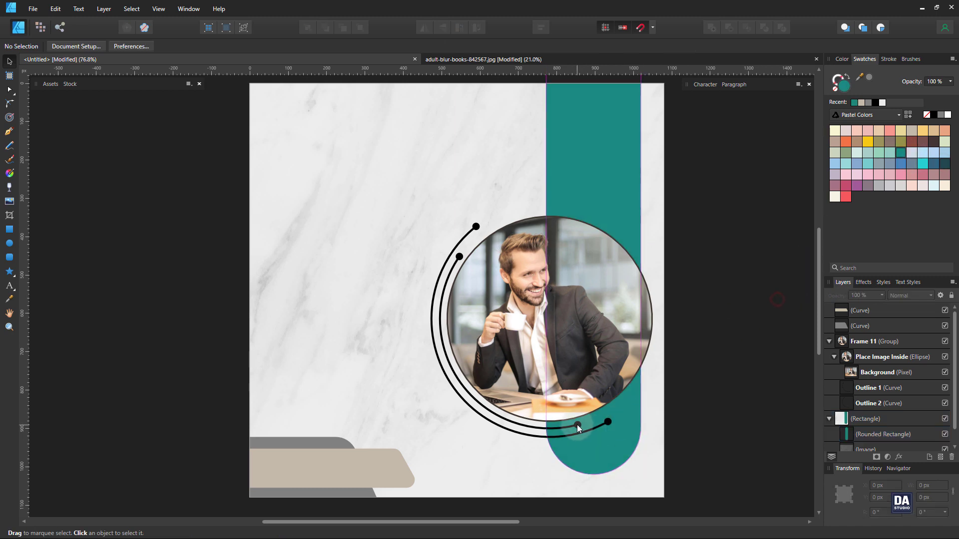
- Recolor the strokes of both arc outlines and the photo circle's border to dark teal, trying blue and yellow on the arcs first
click(578, 428)
shift+click(607, 423)
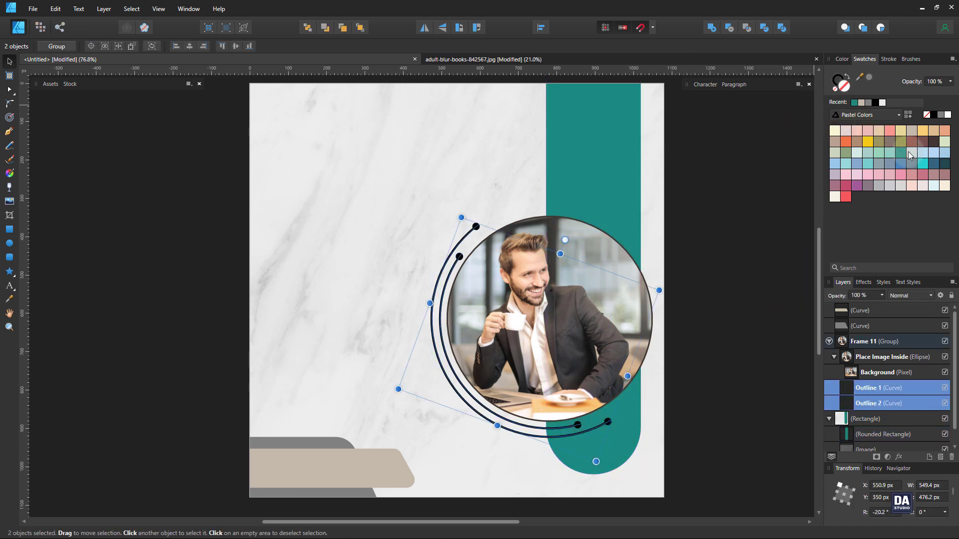
click(937, 168)
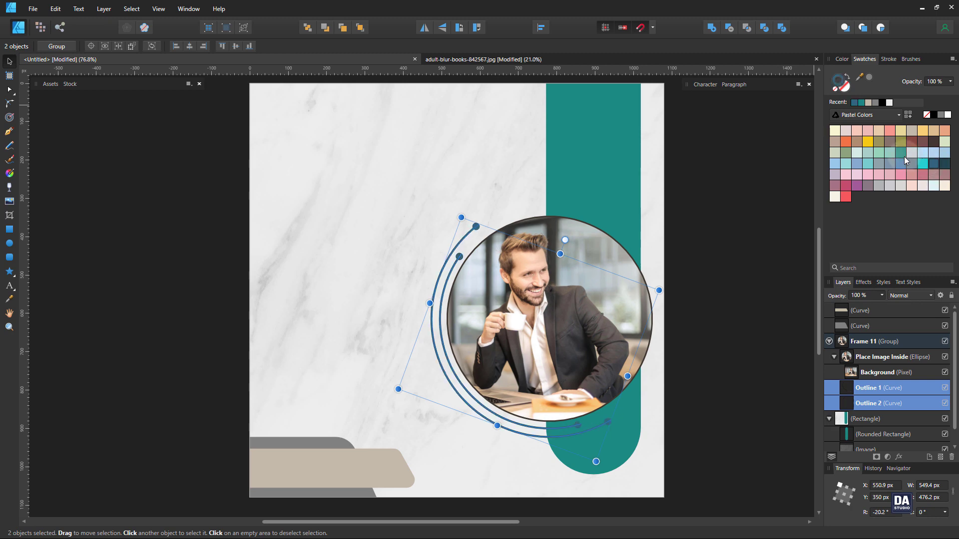
click(867, 143)
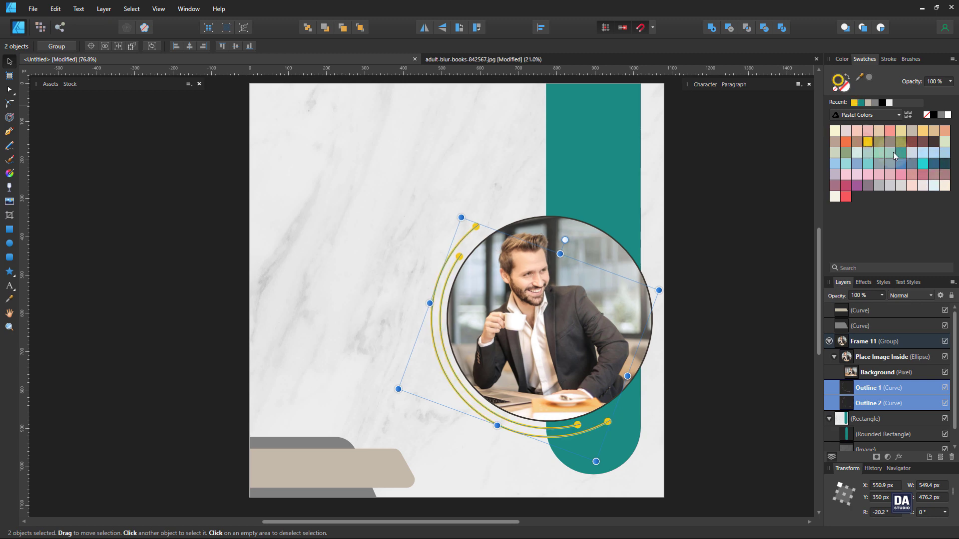
click(943, 165)
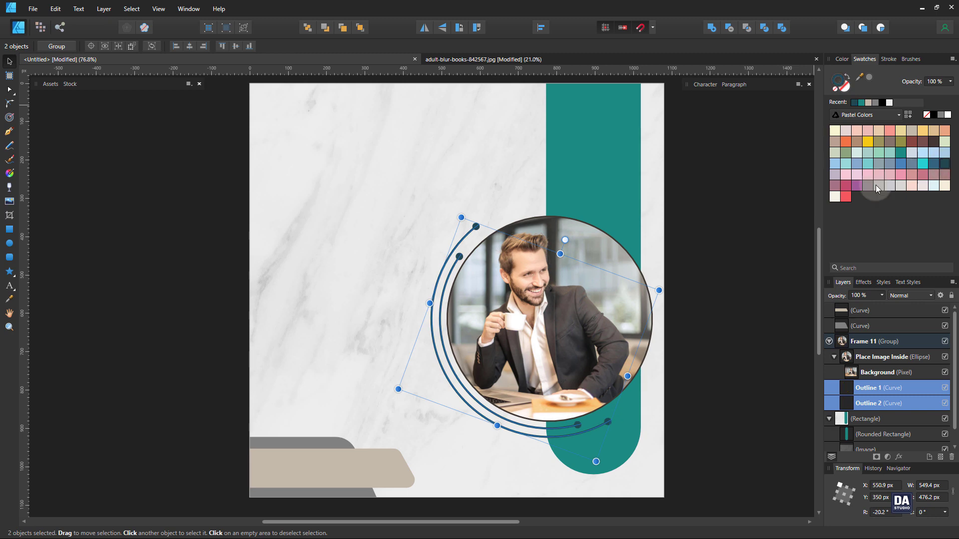
click(722, 283)
double_click(628, 289)
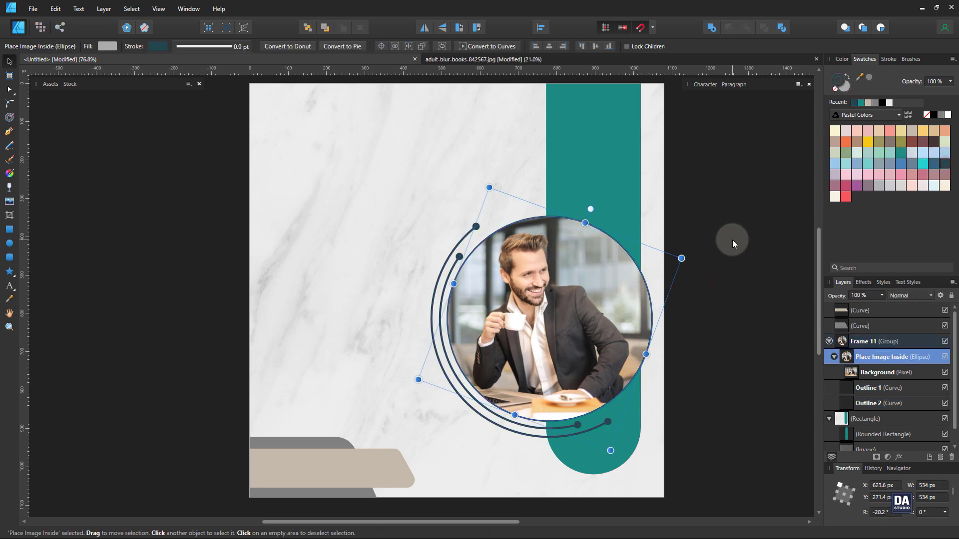
click(731, 242)
- Fill the lower-left back banner shape with teal and the slanted front shape with dark teal
click(325, 445)
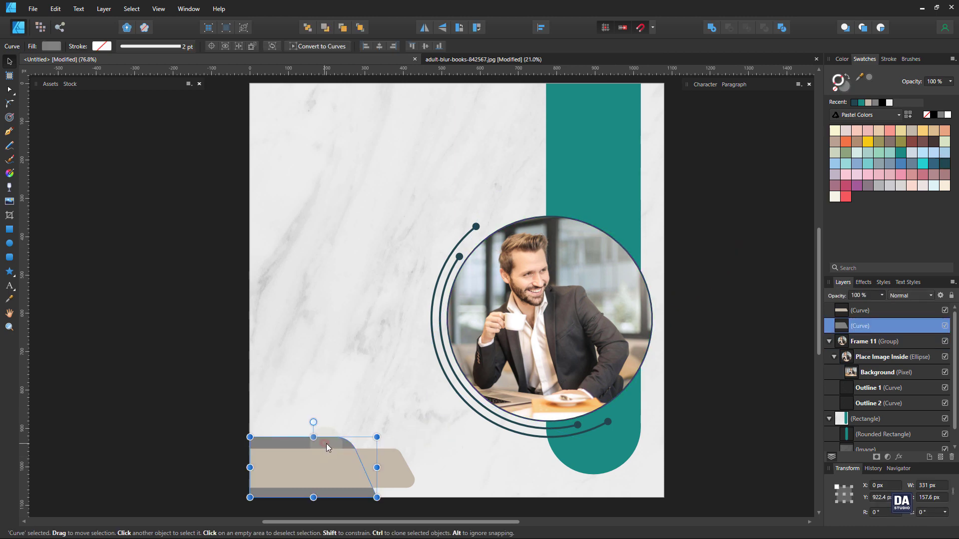
click(900, 154)
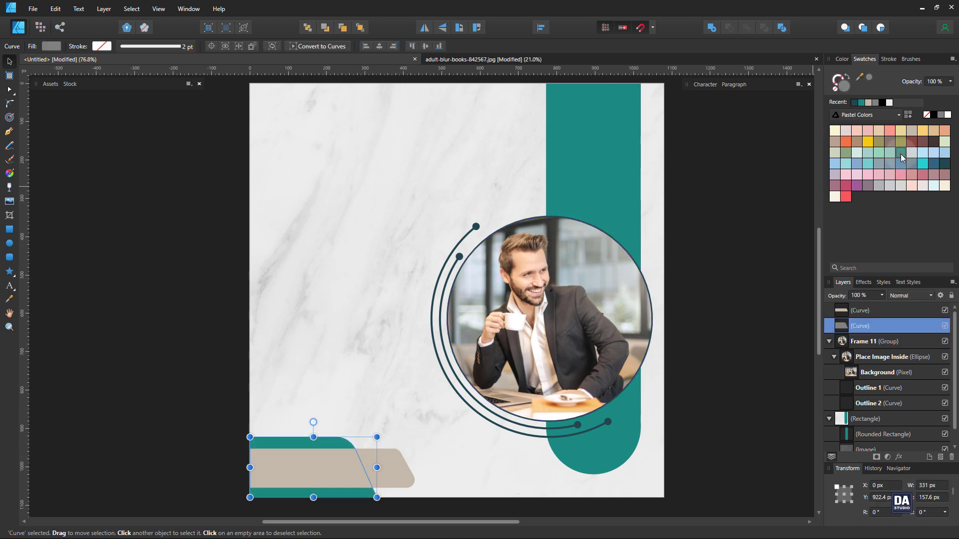
click(387, 467)
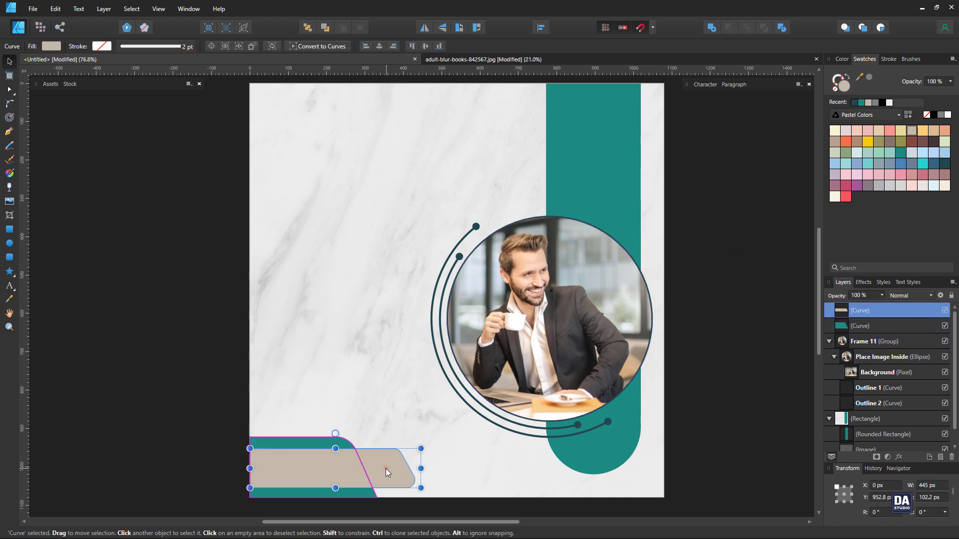
click(945, 164)
click(779, 400)
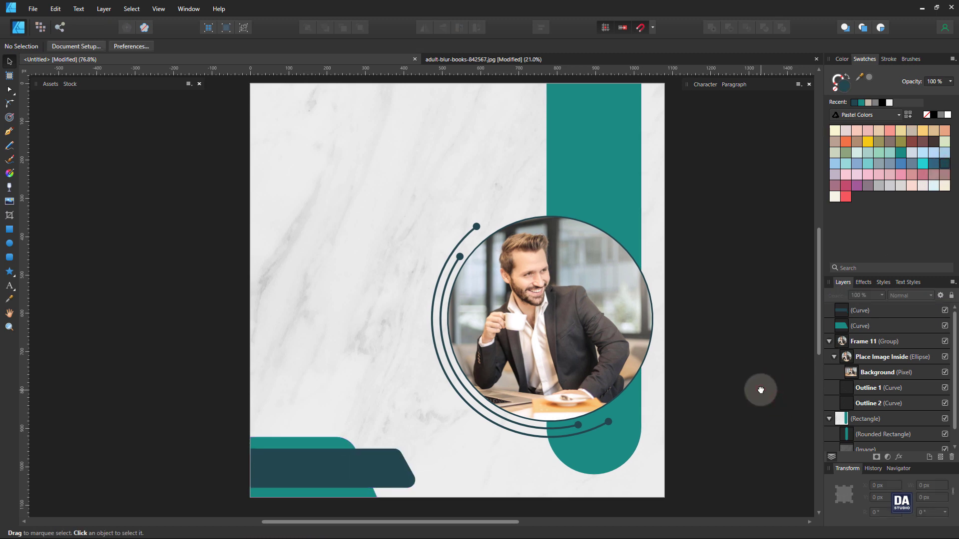
- Enlarge the circular framed photo group from its upper-left corner to about 607 × 607 px
click(524, 368)
drag(473, 181, 460, 168)
drag(599, 215, 605, 217)
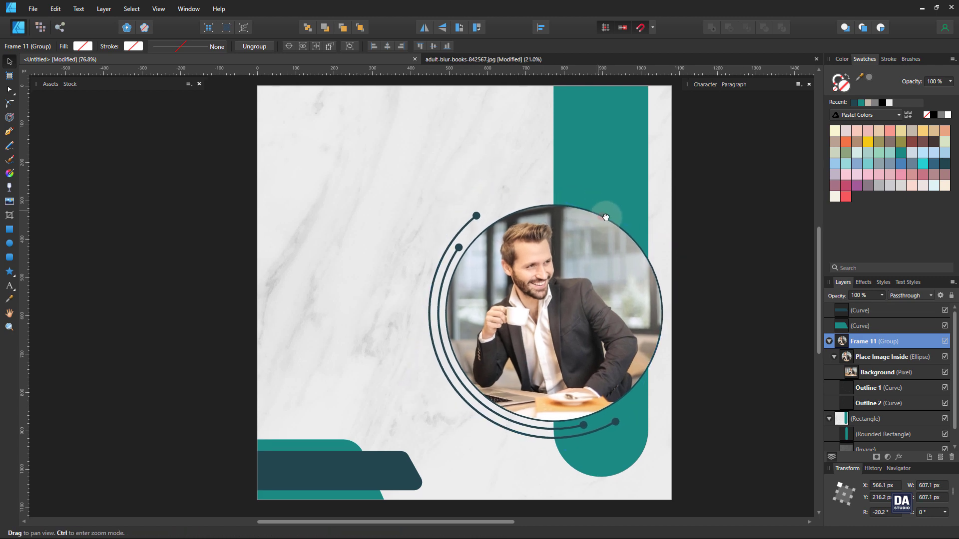
- Place the white Design Art Studio logo from Assets By DesignArtStudio on the upper part of the teal bar, about 183 × 42 px
click(51, 84)
click(89, 96)
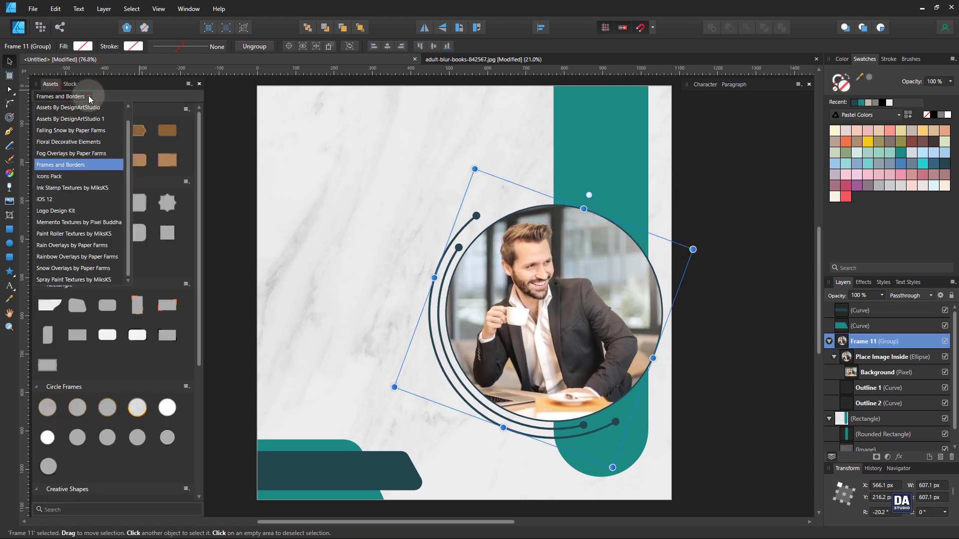
click(90, 107)
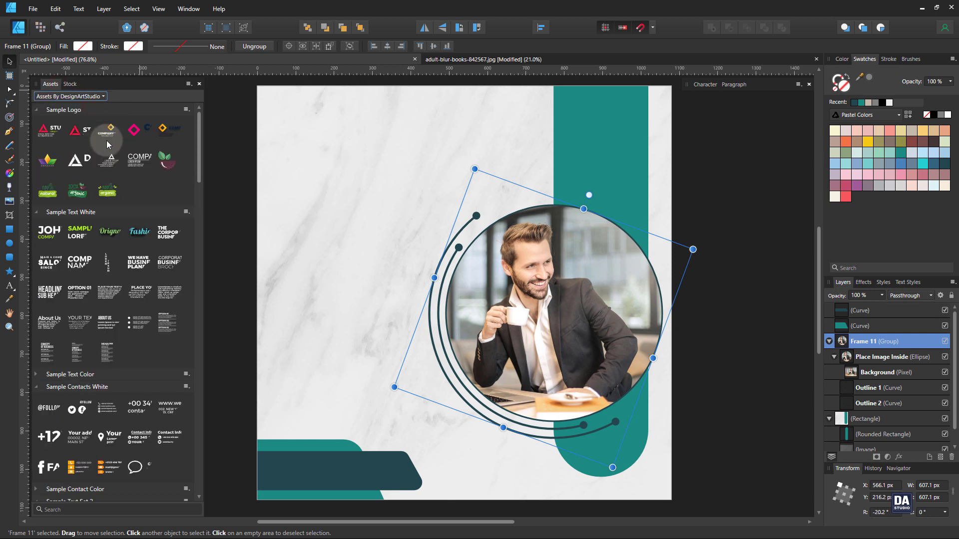
drag(94, 166, 531, 166)
drag(499, 148, 620, 117)
click(614, 130)
click(615, 119)
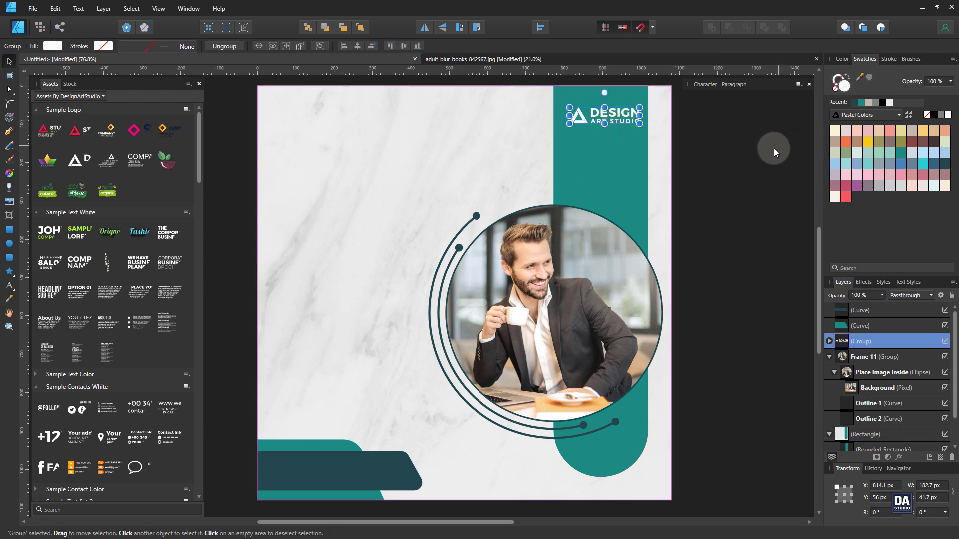
- Move the logo to about X 804.8 px, Y 49 px and recolor it dark teal
scroll(673, 107, up, 2)
click(579, 167)
click(736, 178)
click(547, 139)
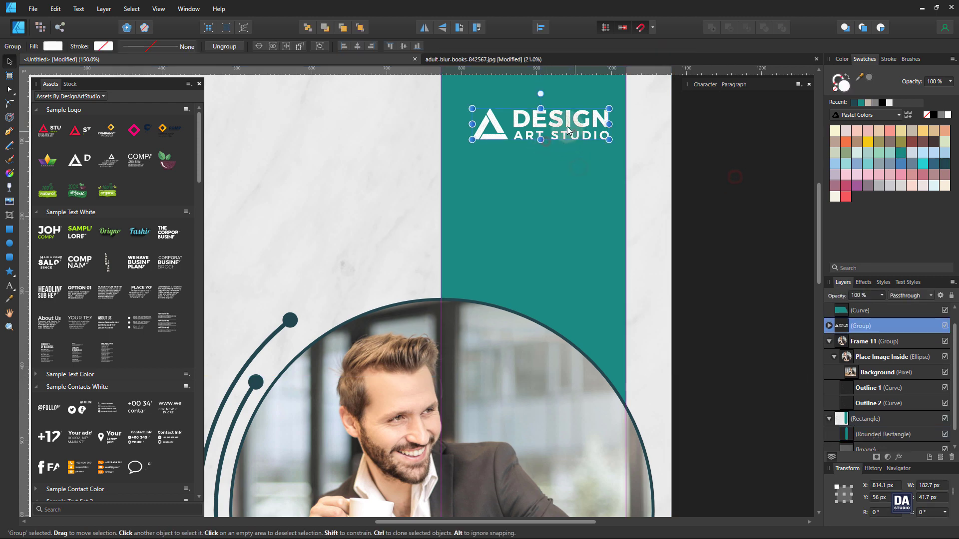
drag(571, 129, 569, 120)
drag(605, 153, 551, 249)
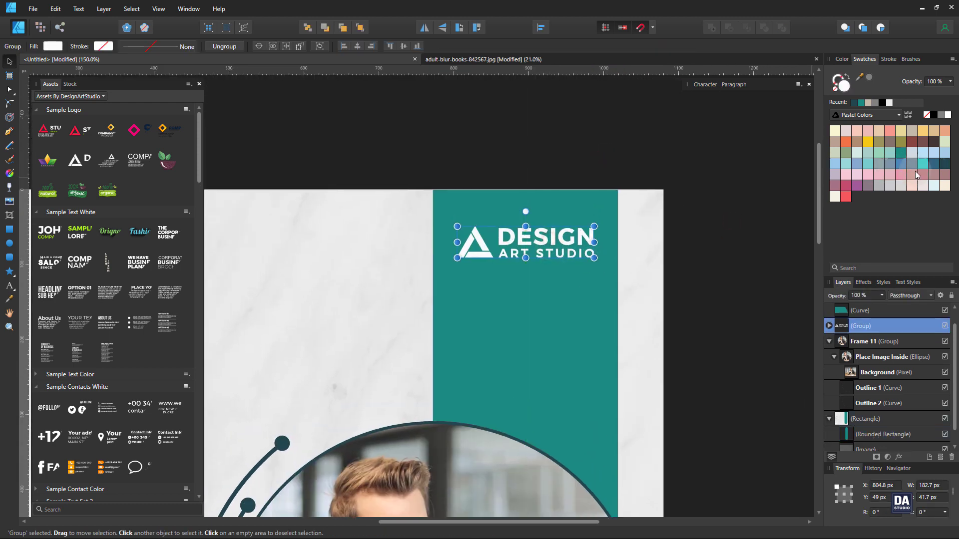
click(946, 164)
click(739, 262)
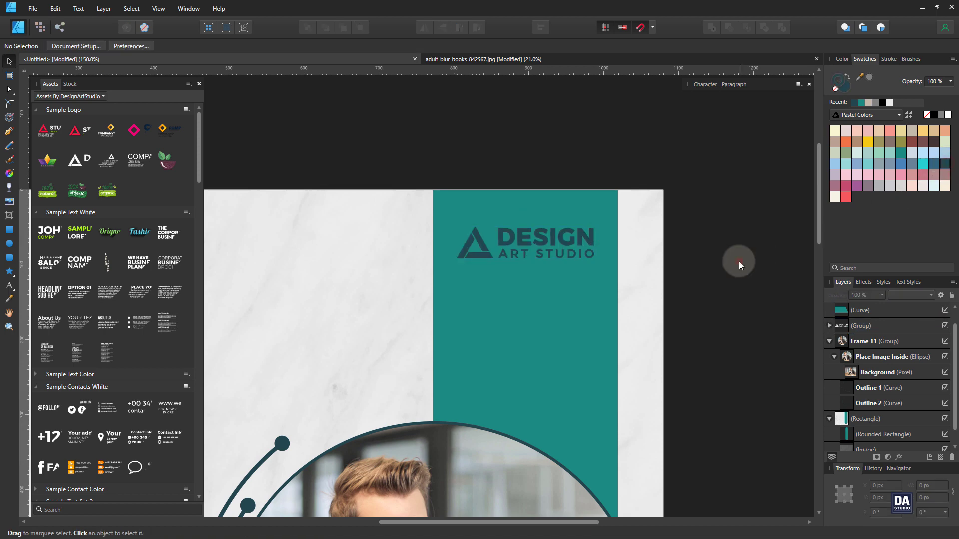
- Place the white sample headline "The Corporate Business Brochure" on the marble area beside the teal bar
drag(563, 346, 648, 283)
scroll(648, 283, down, 5)
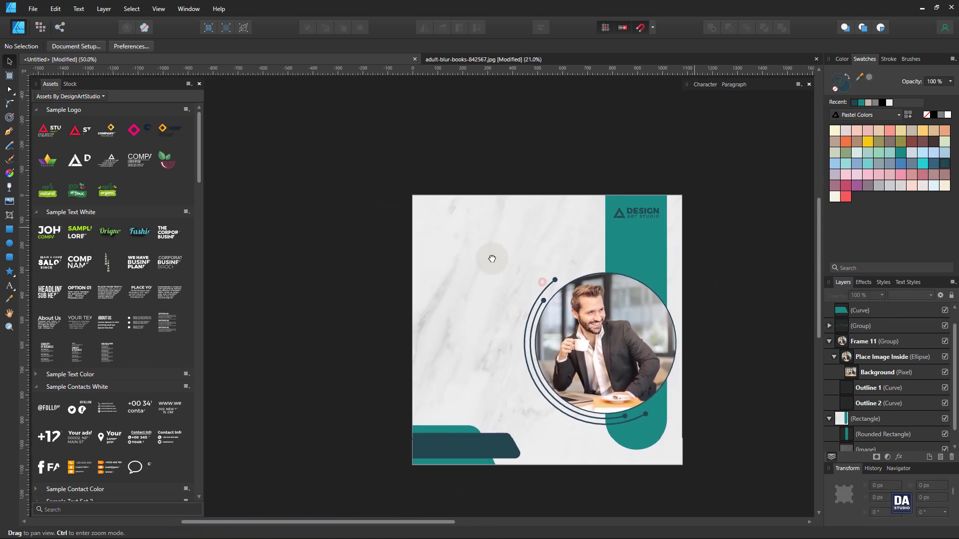
ctrl+click(539, 215)
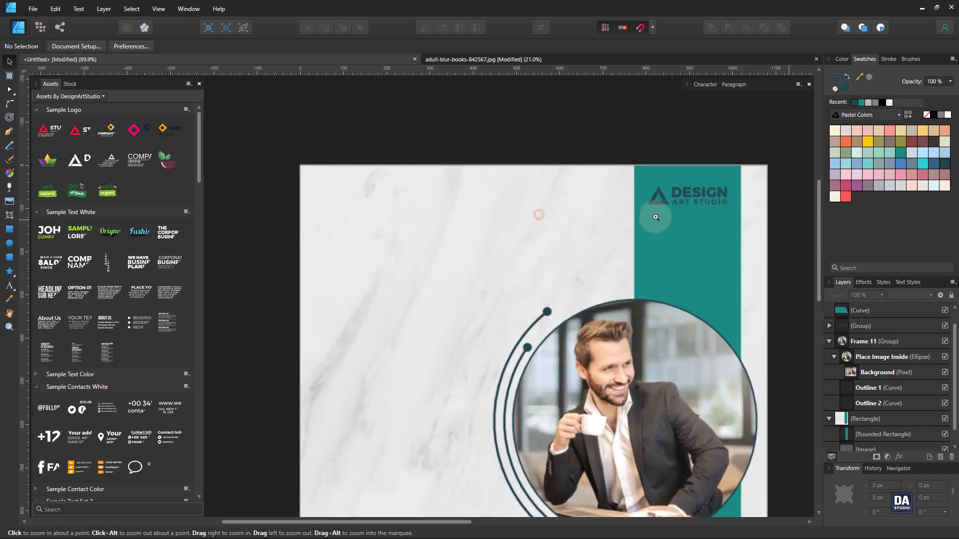
drag(497, 268, 482, 226)
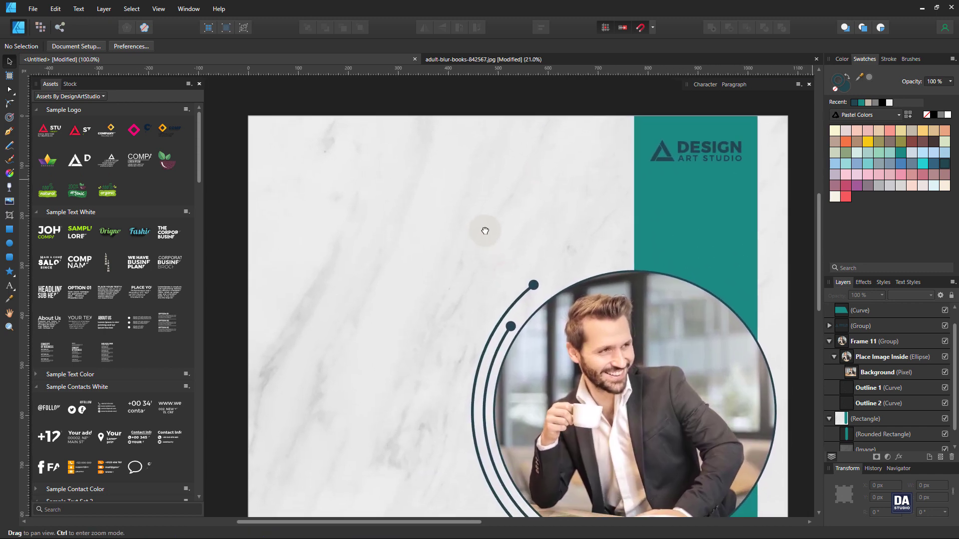
drag(187, 232, 406, 229)
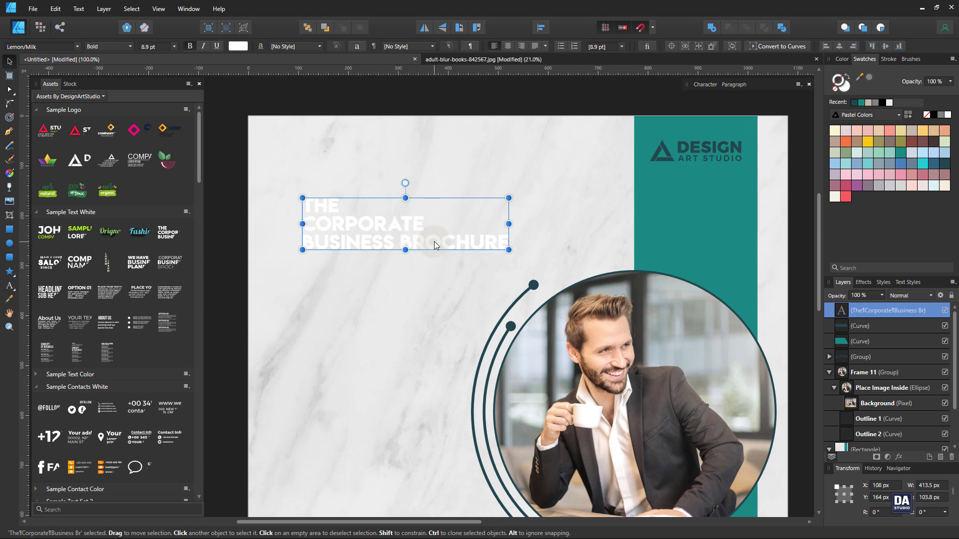
key(t)
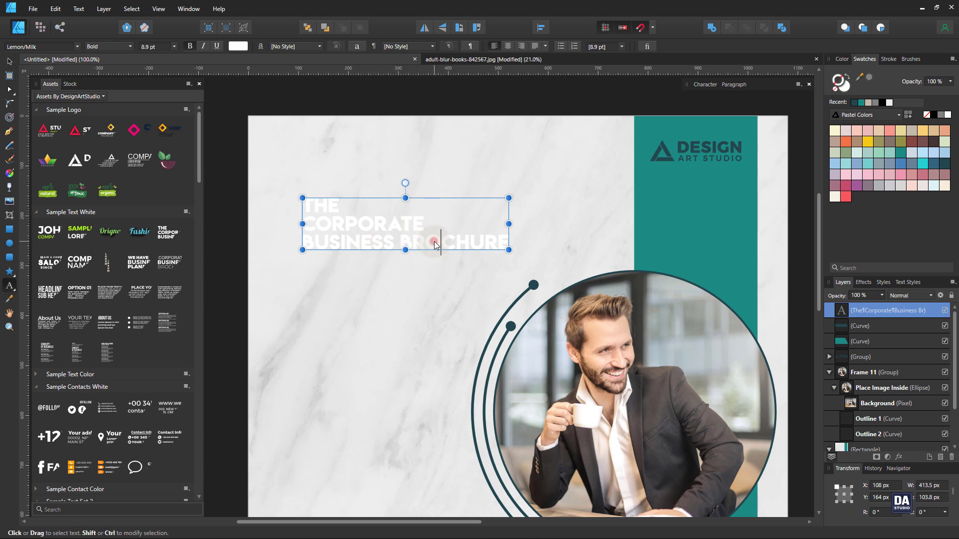
click(427, 242)
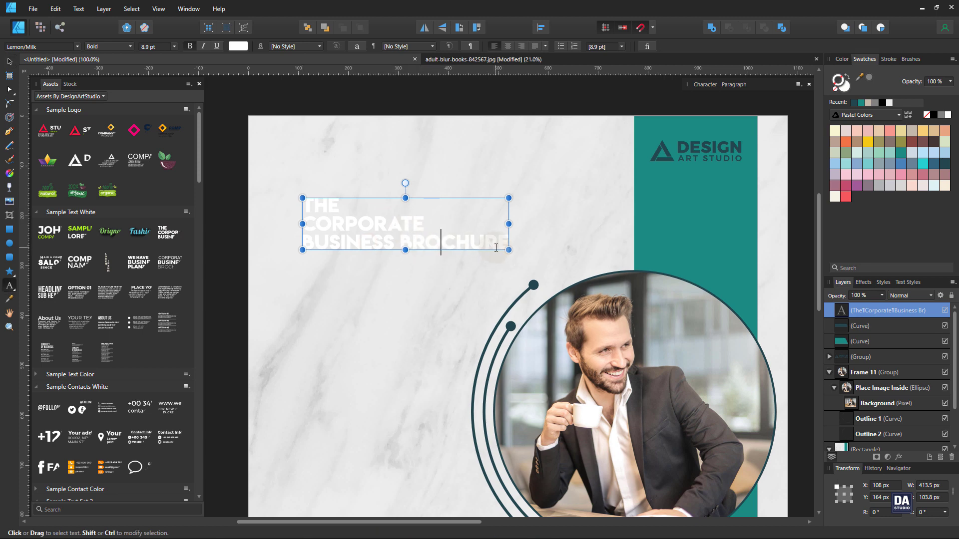
key(Escape)
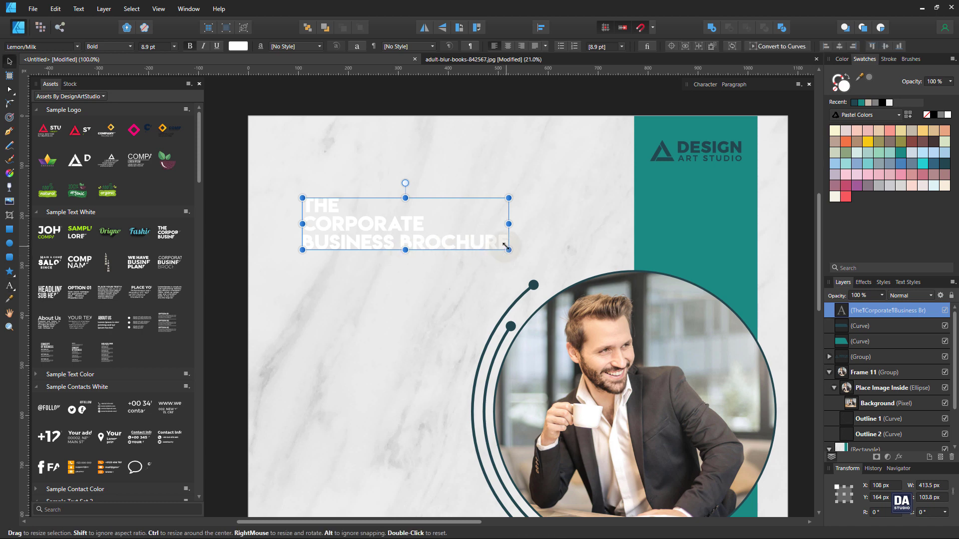
- Move the headline to about X 35.7 px, Y 49 px, fill it dark teal and enlarge it to about 606.5 × 152.2 px
drag(508, 250, 570, 265)
drag(469, 244, 435, 181)
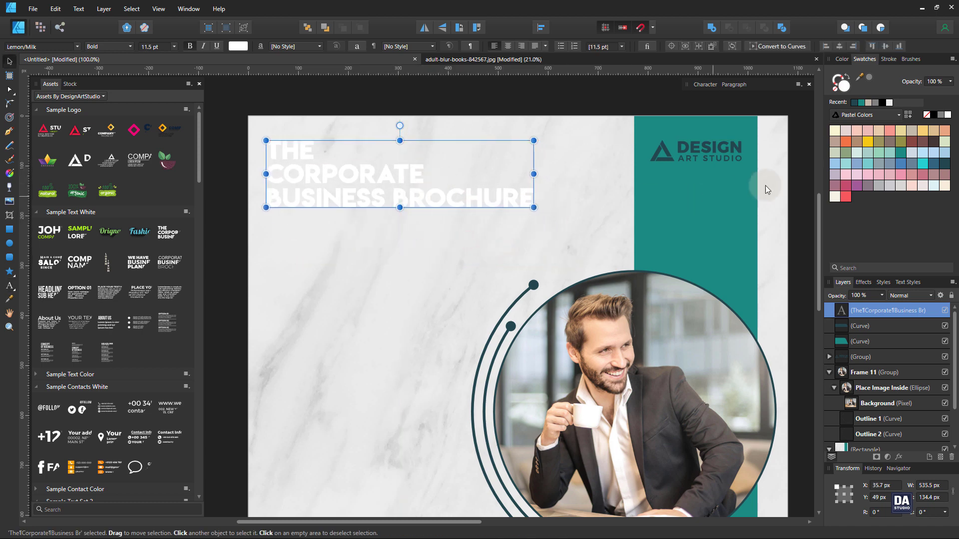
click(944, 164)
drag(534, 207, 567, 216)
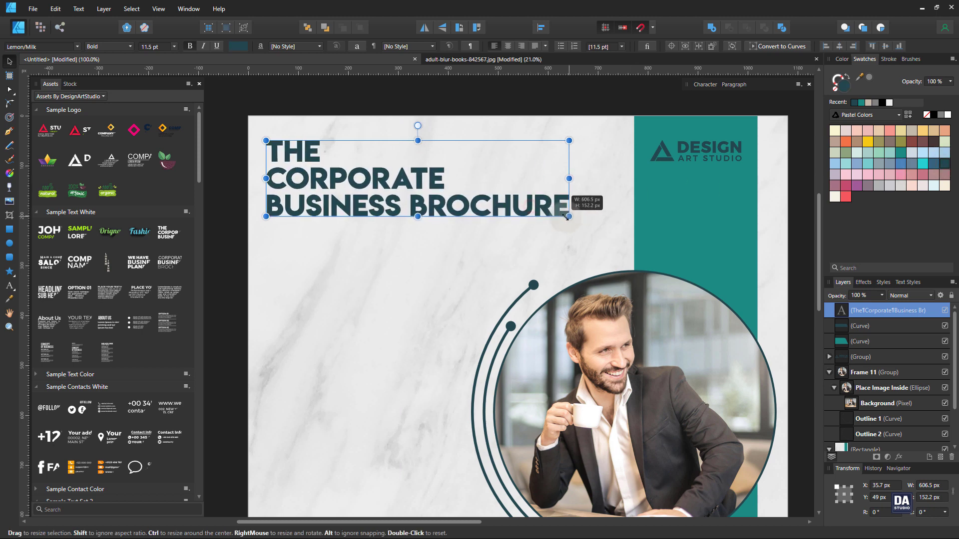
click(392, 241)
- Shrink the headline to about 580.5 × 145.7 px and shift it to about X 50.7 px, level with the logo's upper edge
scroll(415, 224, down, 3)
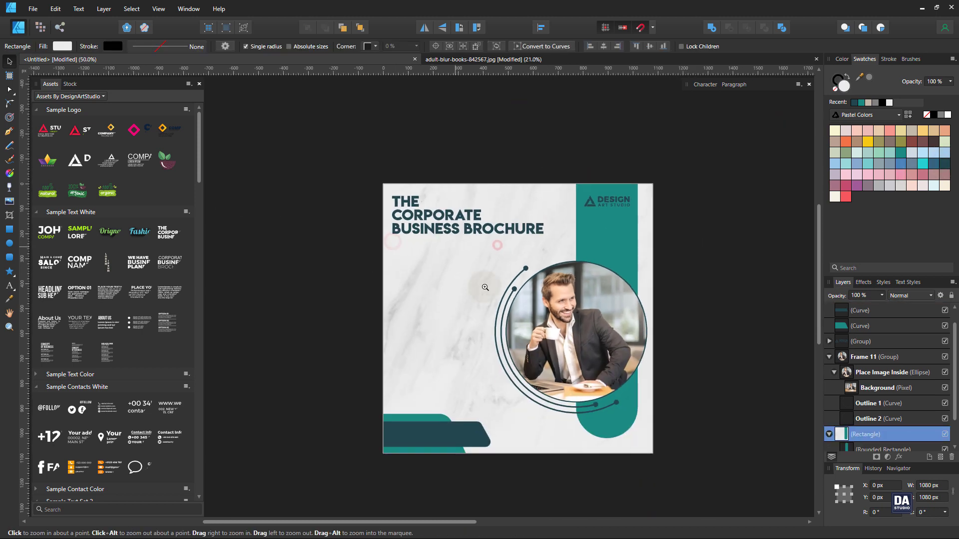
scroll(447, 286, up, 3)
click(496, 203)
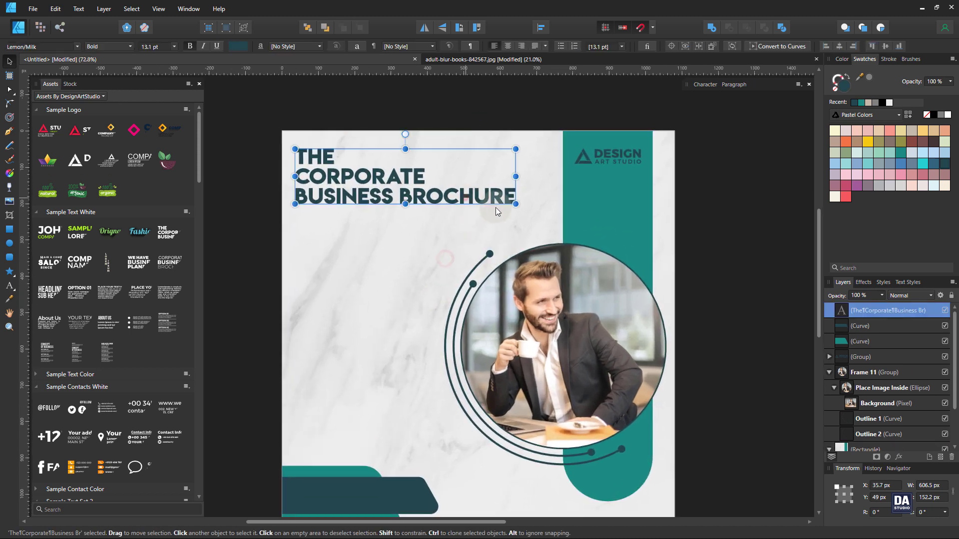
drag(515, 205, 485, 196)
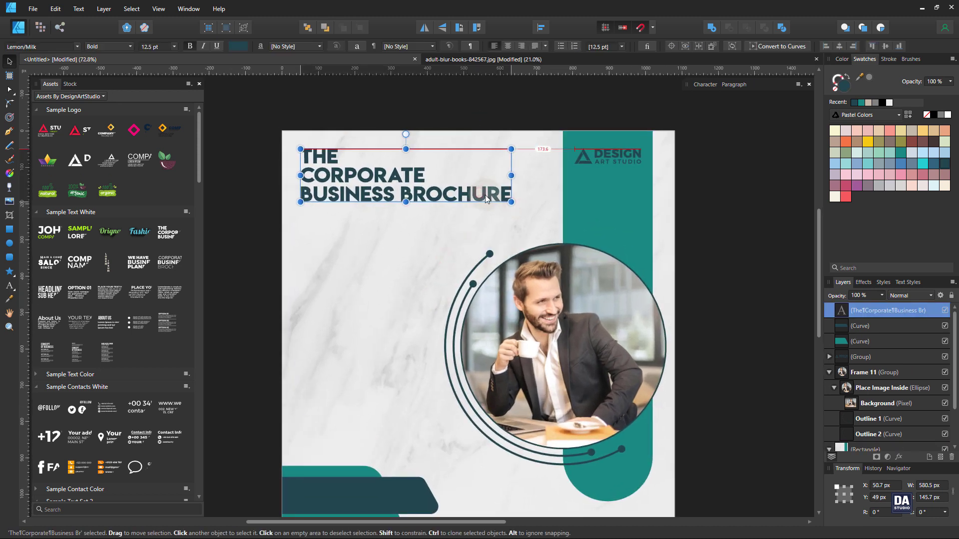
- Place the "PLACE YOUR TEXT HERE" sample block below the headline, with its paragraph left-aligned in a frame about 453.1 px wide
click(729, 271)
drag(668, 342, 667, 323)
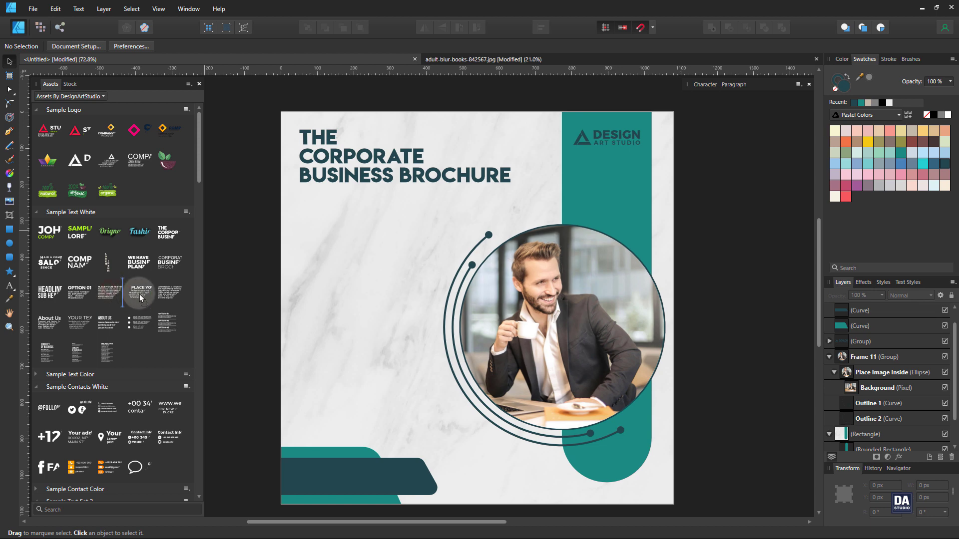
drag(140, 297, 409, 241)
scroll(348, 211, up, 3)
double_click(408, 258)
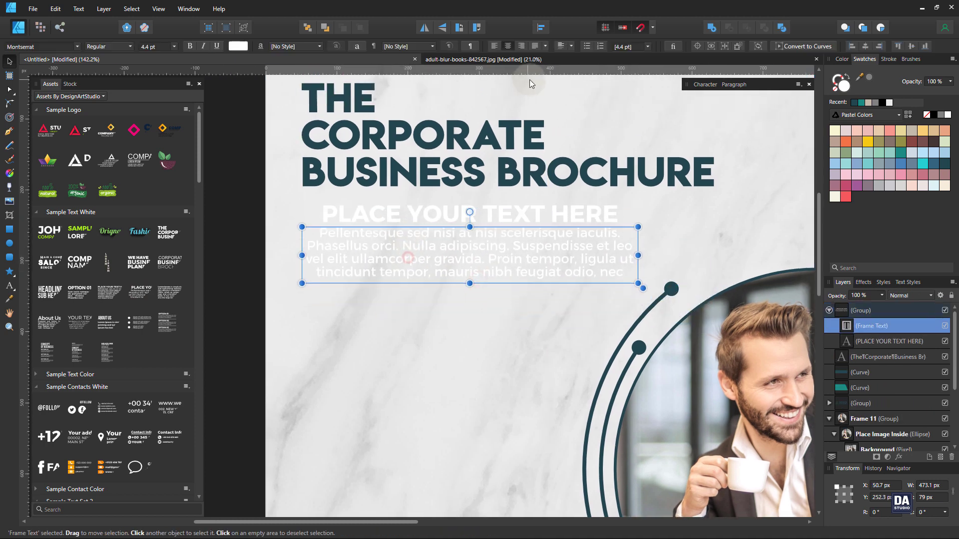
click(496, 46)
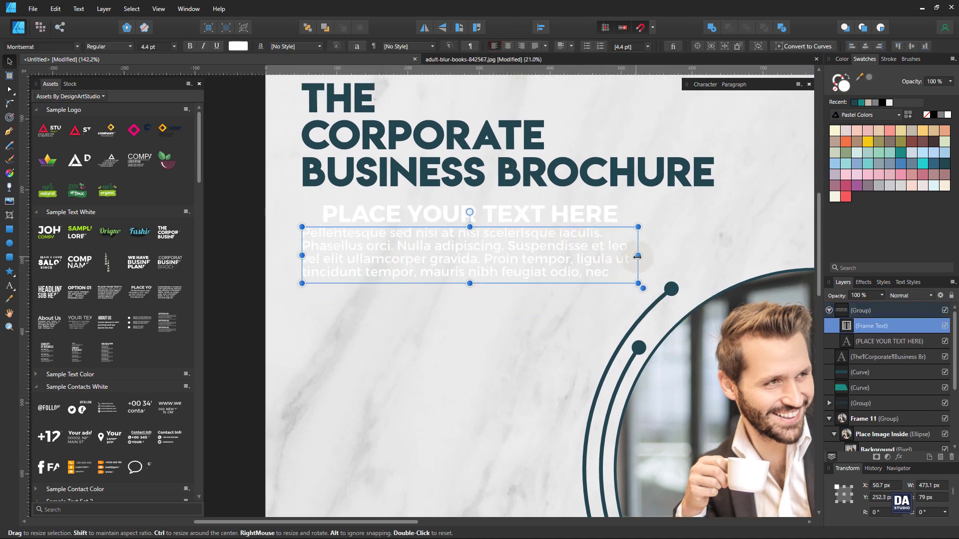
mouse_move(638, 256)
mouse_down()
mouse_move(654, 256)
mouse_move(623, 257)
mouse_up()
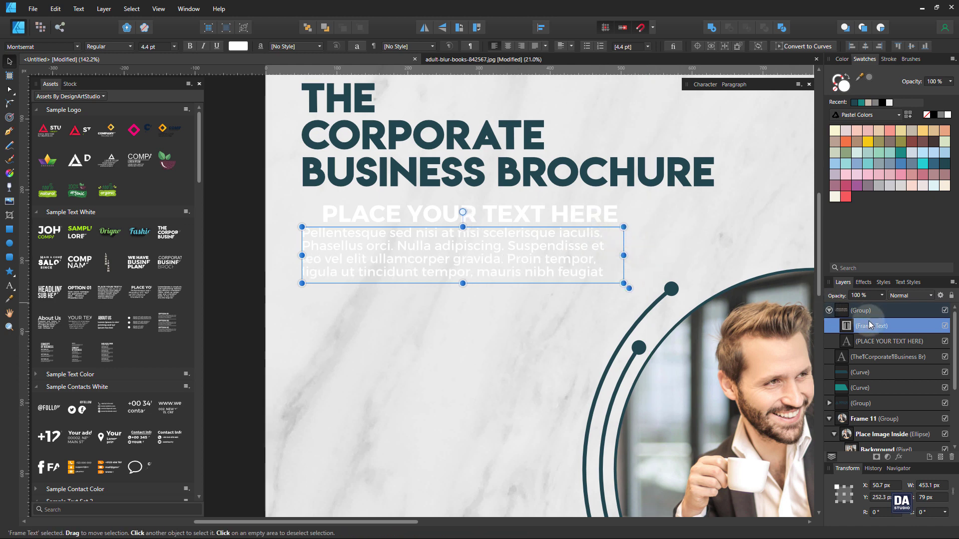
- Hide the "PLACE YOUR TEXT HERE" heading and fill the paragraph blue, shifted up to about Y 224.3 px
click(945, 342)
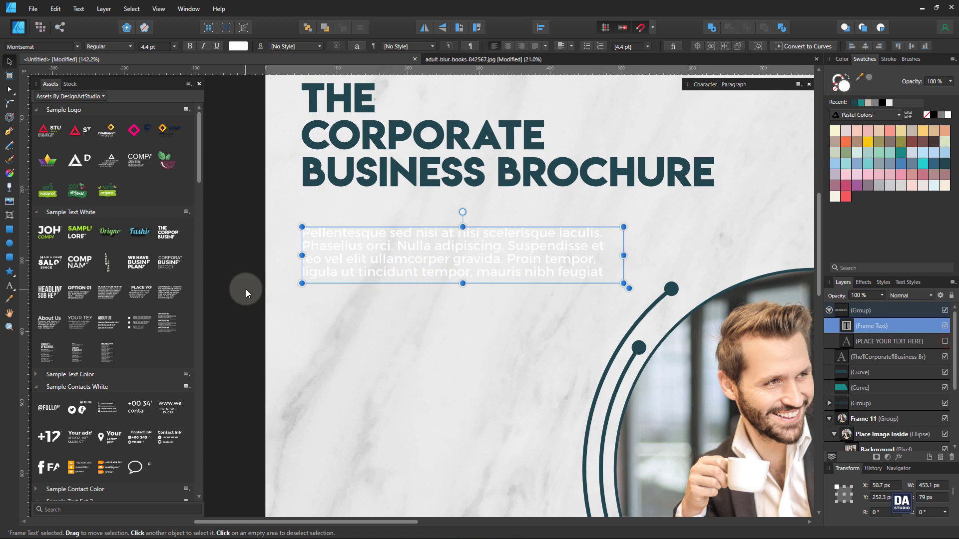
click(946, 165)
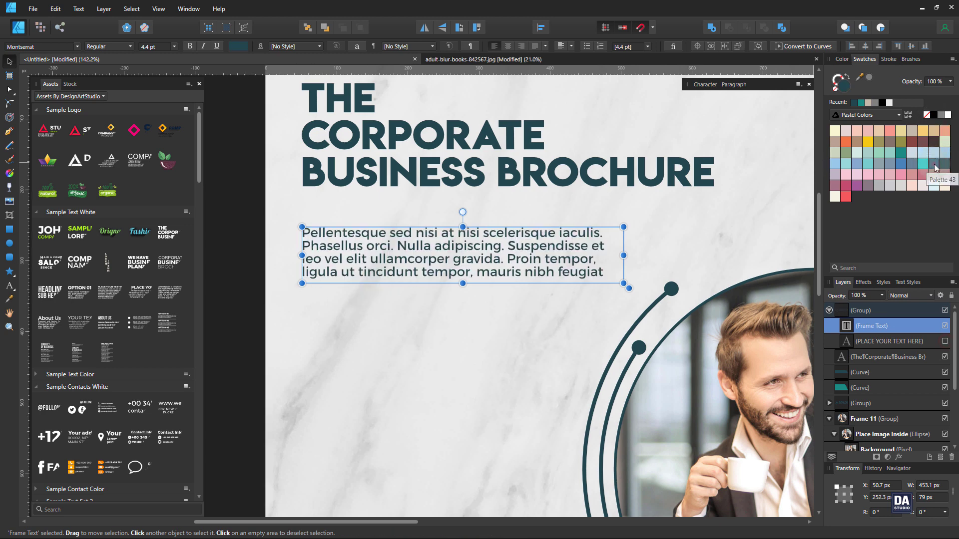
drag(466, 269, 447, 239)
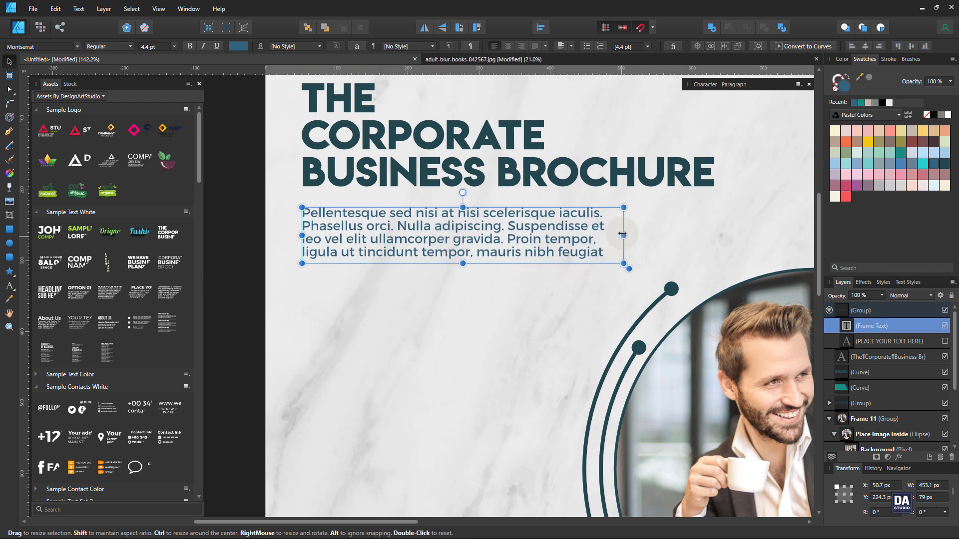
- Widen the paragraph to about 522.1 px and move the text block up to about Y 214.3 px
drag(622, 234, 674, 235)
drag(488, 263, 256, 228)
click(246, 278)
key(ctrl+space)
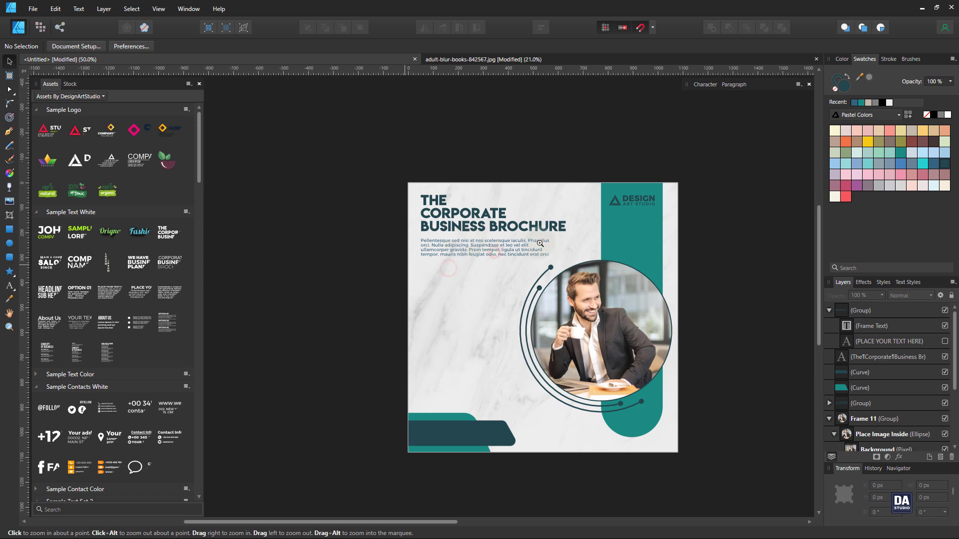
drag(555, 235, 721, 233)
drag(442, 281, 443, 273)
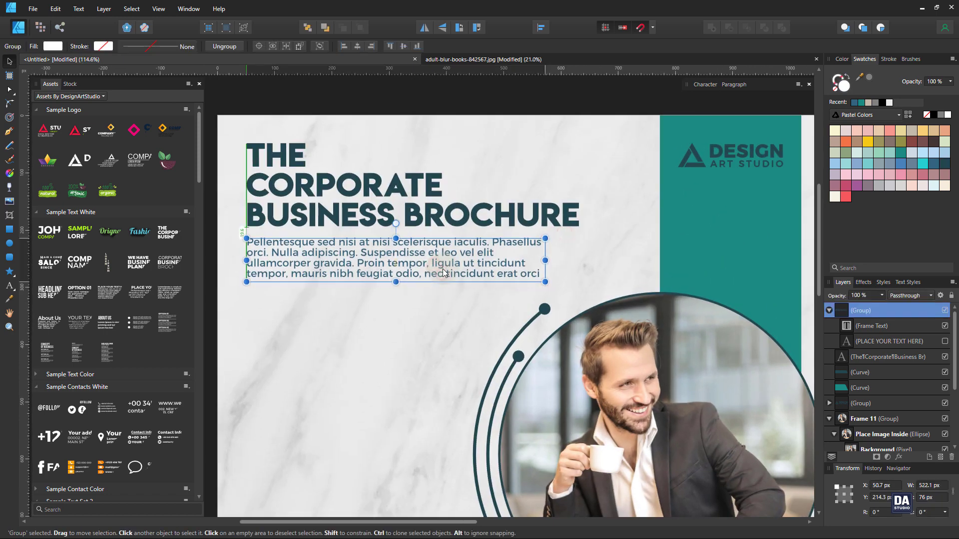
key(ctrl+space)
drag(505, 268, 325, 236)
drag(538, 312, 478, 297)
click(641, 295)
- Place the three-option sample text block beside the photo, enlarged to about 355.7 × 378 px at about X 50.7 px, Y 384 px
drag(564, 304, 570, 304)
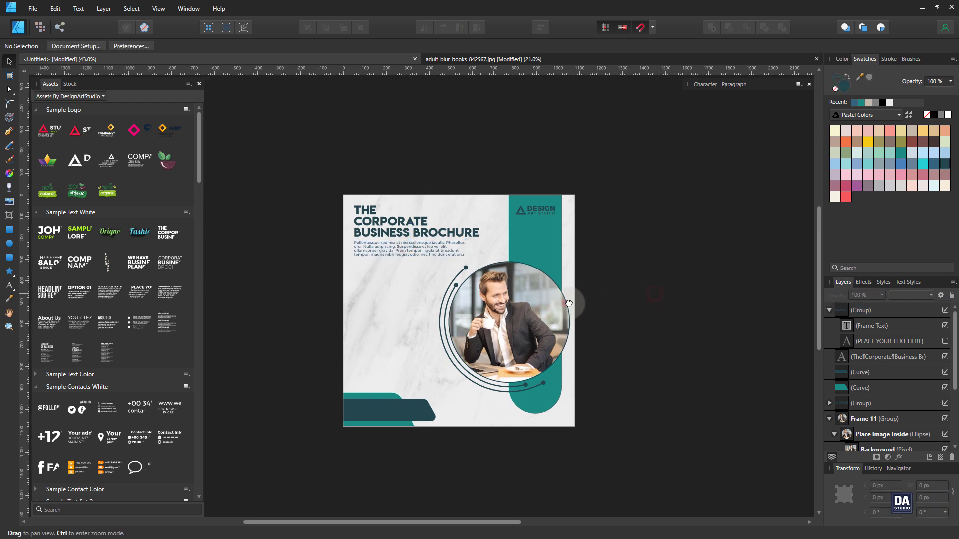
drag(504, 282, 496, 280)
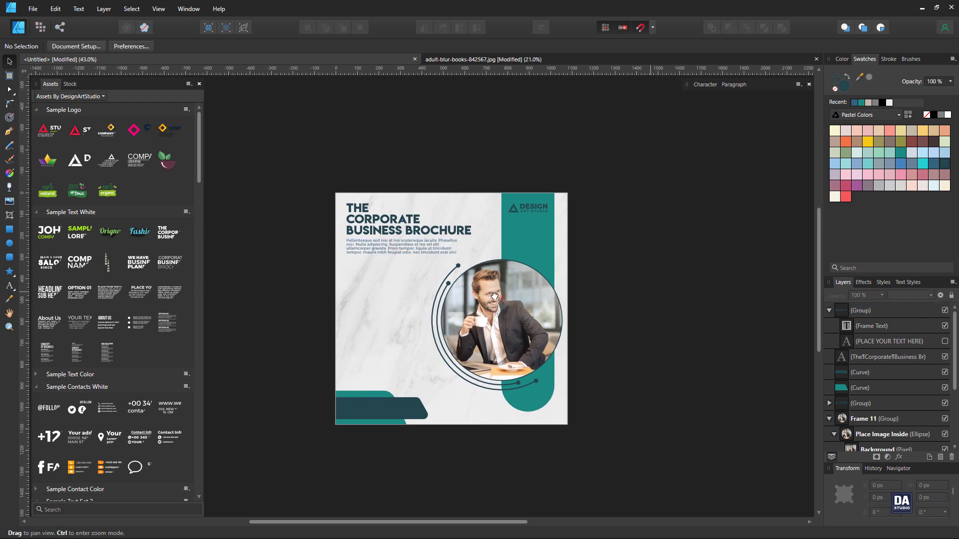
drag(399, 290, 544, 312)
drag(524, 343, 535, 275)
drag(356, 265, 384, 272)
drag(470, 320, 464, 318)
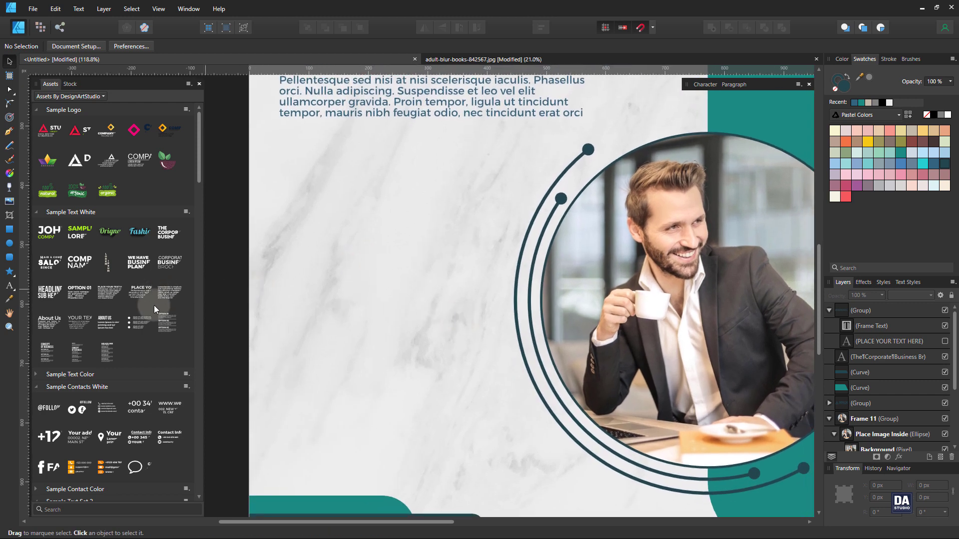
drag(157, 327, 340, 309)
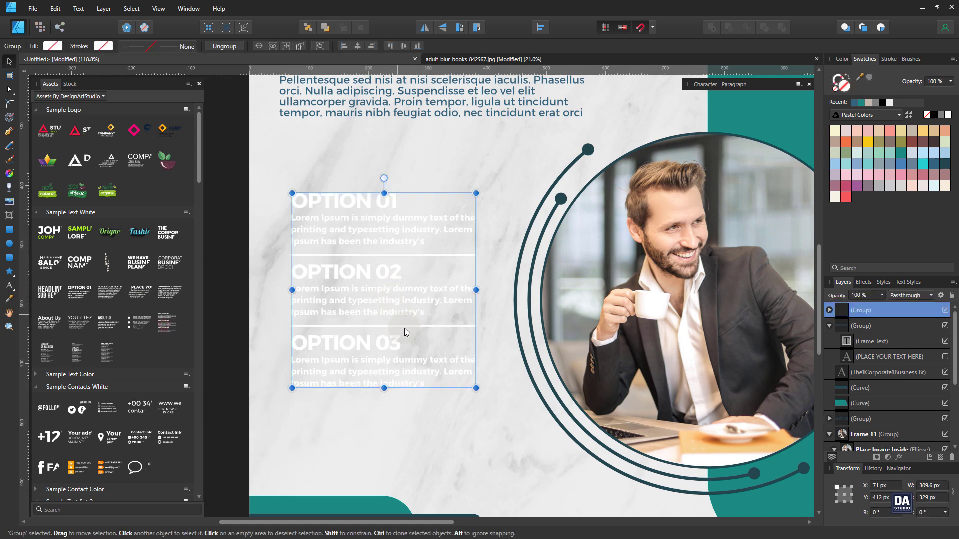
drag(473, 390, 490, 428)
drag(449, 350, 439, 333)
- Fill the three option texts teal and give the two divider lines between them a dark teal stroke
click(829, 311)
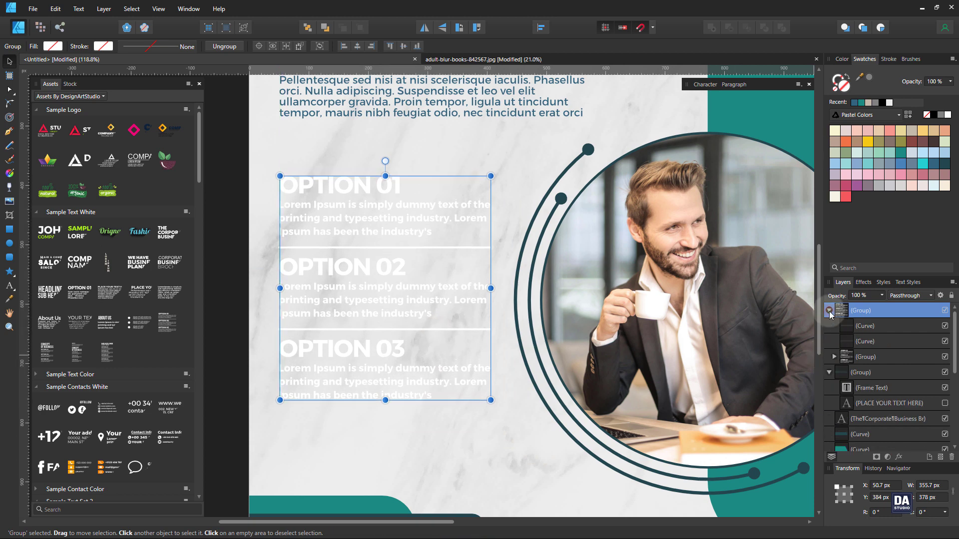
click(844, 359)
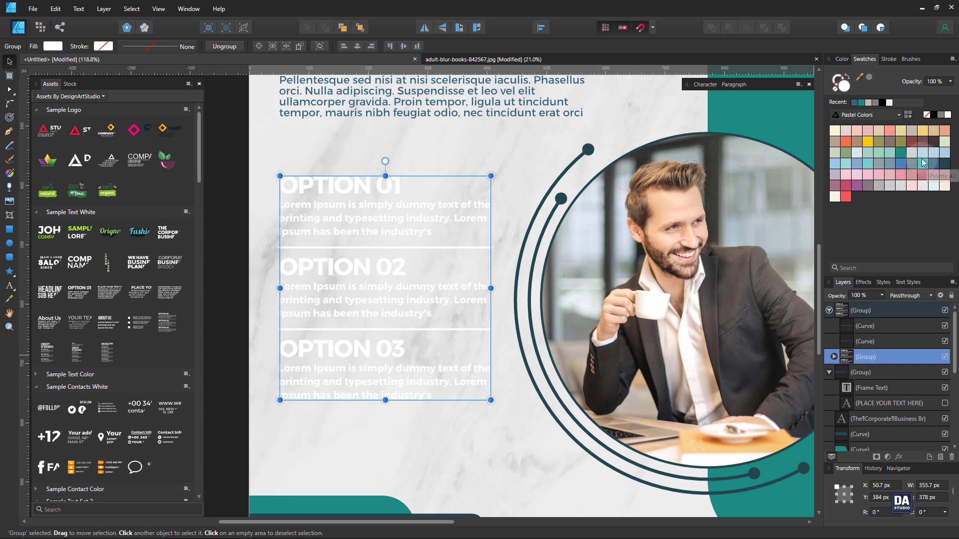
click(900, 155)
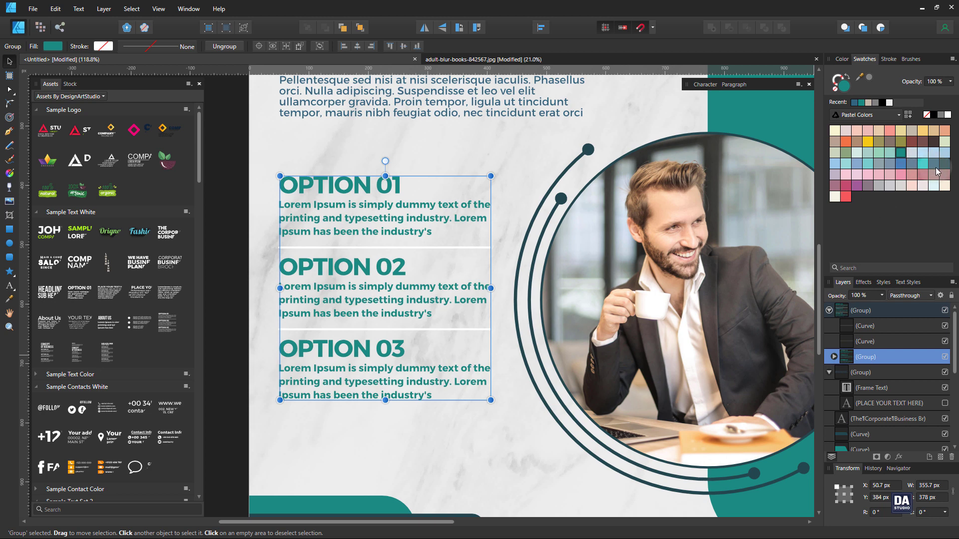
click(871, 344)
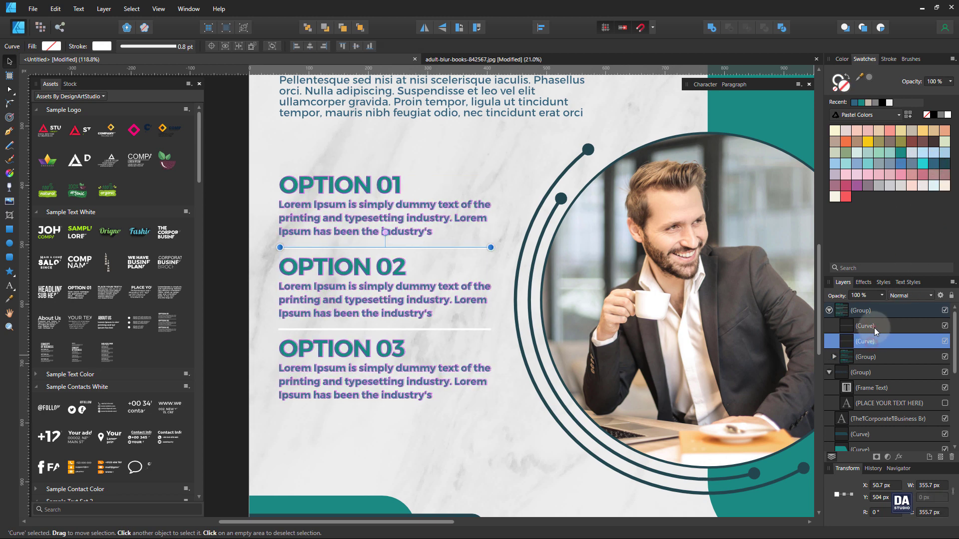
shift+click(873, 328)
click(902, 154)
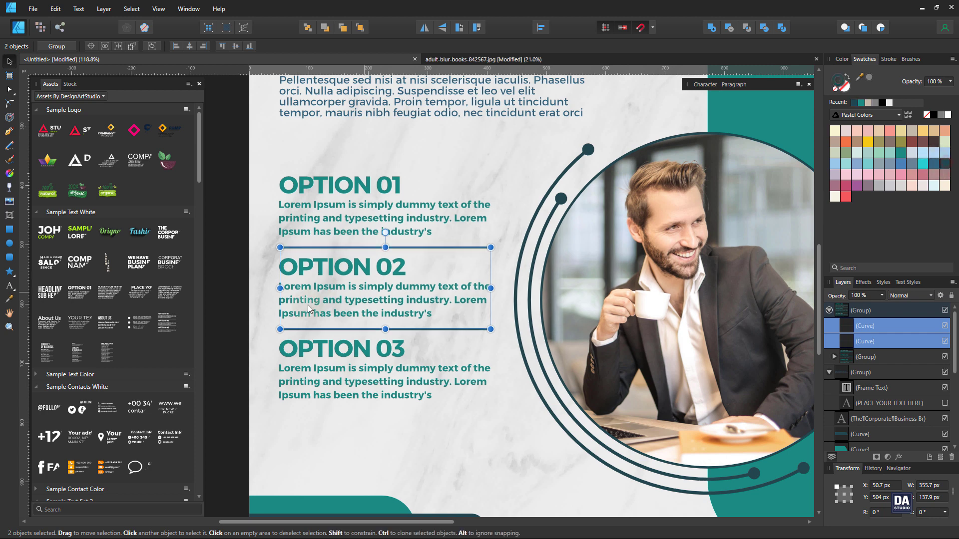
click(232, 315)
- Move the three-option text block up to about Y 351 px
key(z)
scroll(404, 282, down, 5)
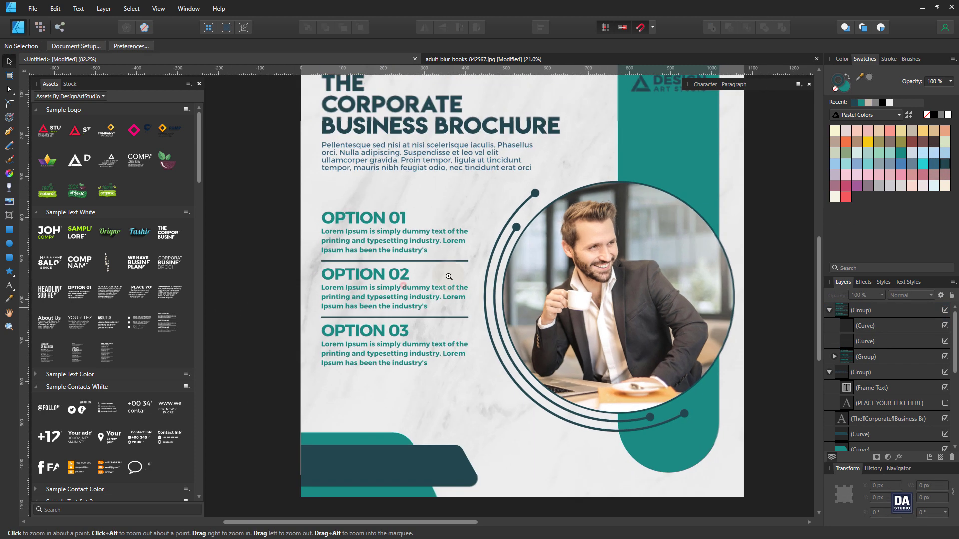
drag(422, 281, 349, 300)
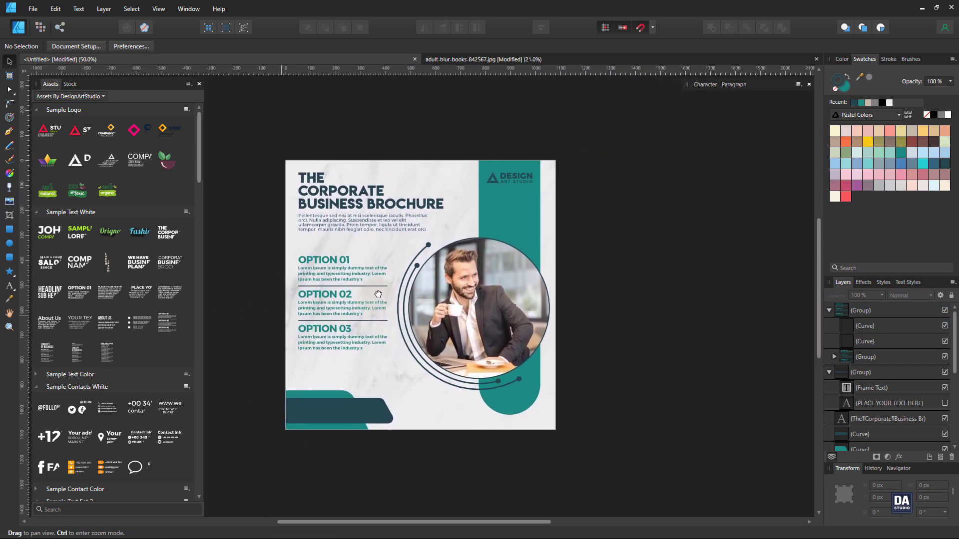
click(333, 328)
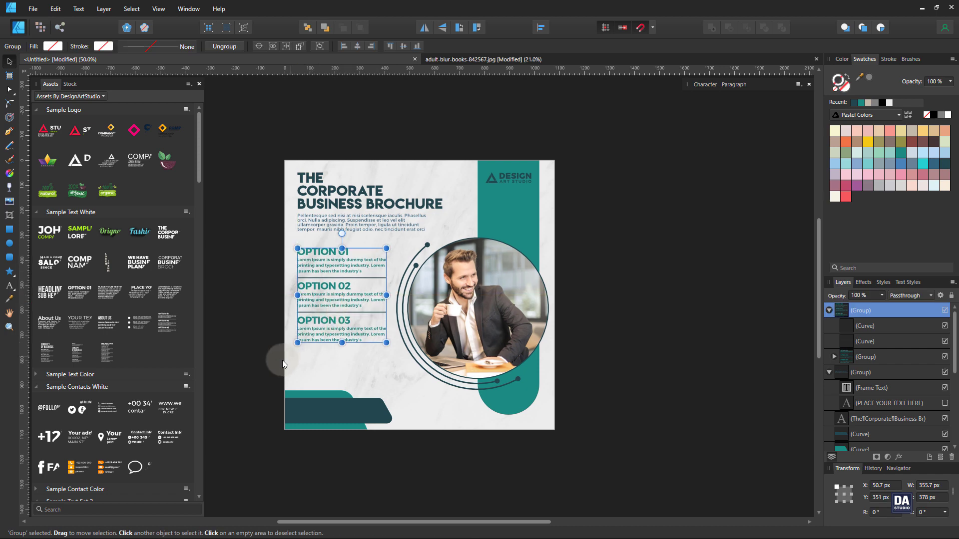
click(266, 361)
- Place the orange rounded "SHOP NOW" button below Option 03 at about X 50.7 px, Y 787 px
drag(359, 391, 368, 381)
ctrl+drag(328, 354, 497, 349)
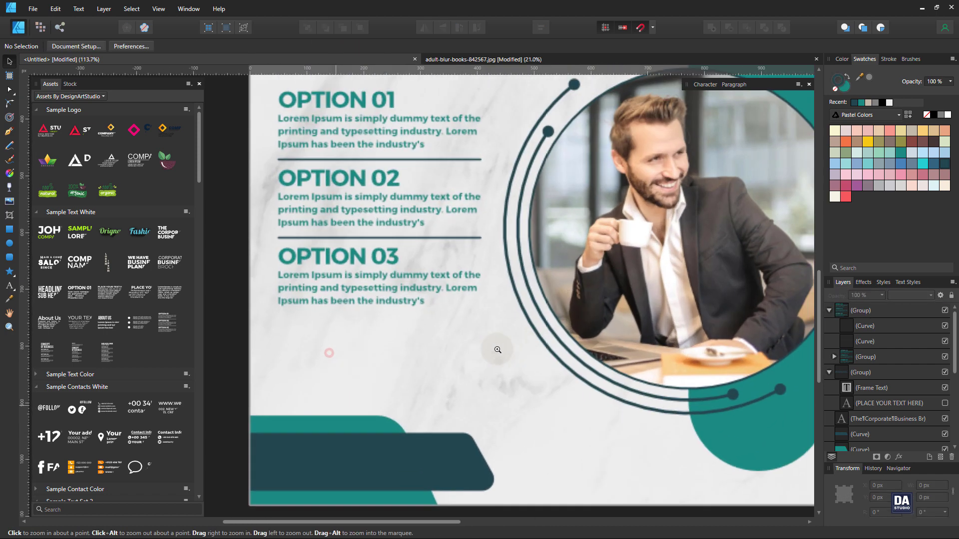
drag(415, 382, 456, 333)
scroll(156, 394, down, 1)
scroll(138, 400, down, 1)
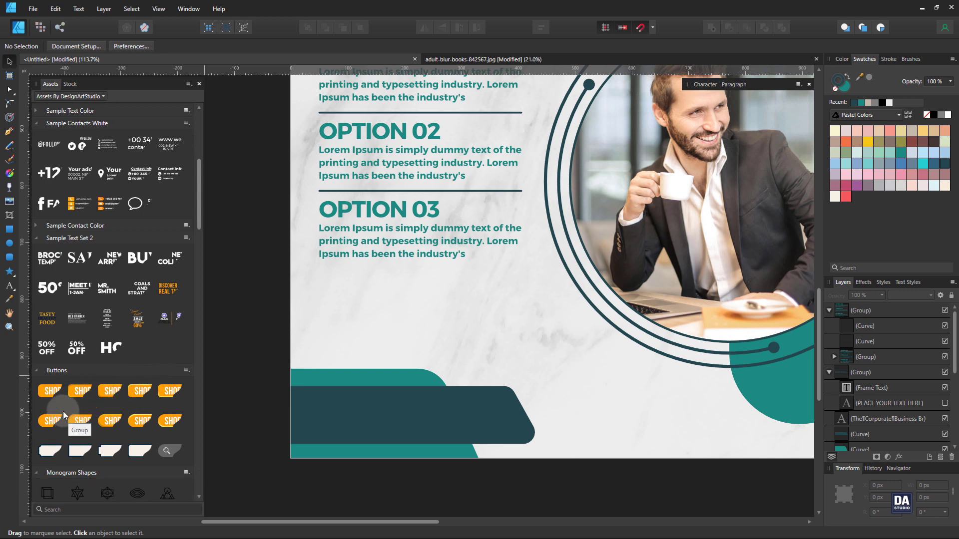
drag(64, 392, 392, 311)
drag(451, 328, 327, 308)
- Change the button's label to "JOIN NOW"
scroll(337, 312, up, 5)
double_click(413, 314)
double_click(427, 313)
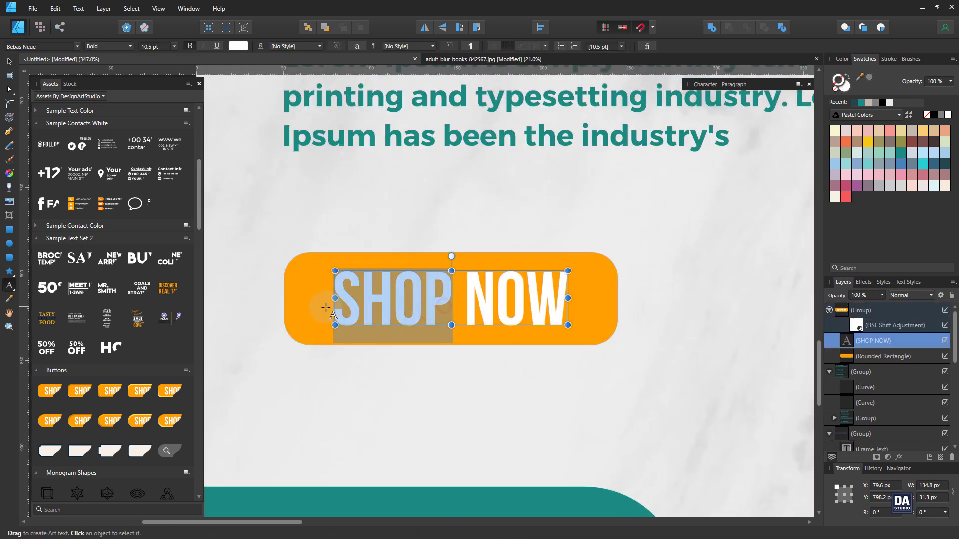
text(JOIN)
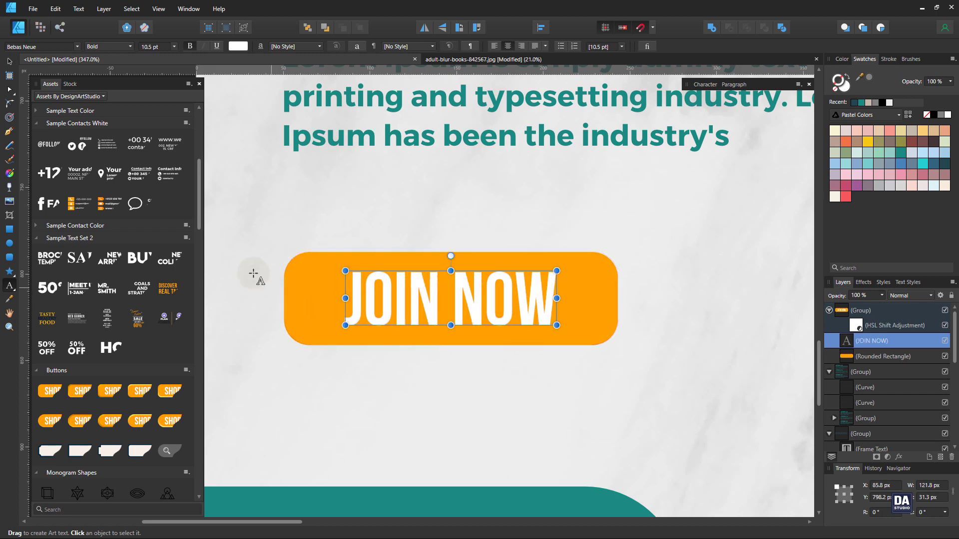
click(9, 61)
- Fill the button's rounded rectangle dark teal
click(292, 298)
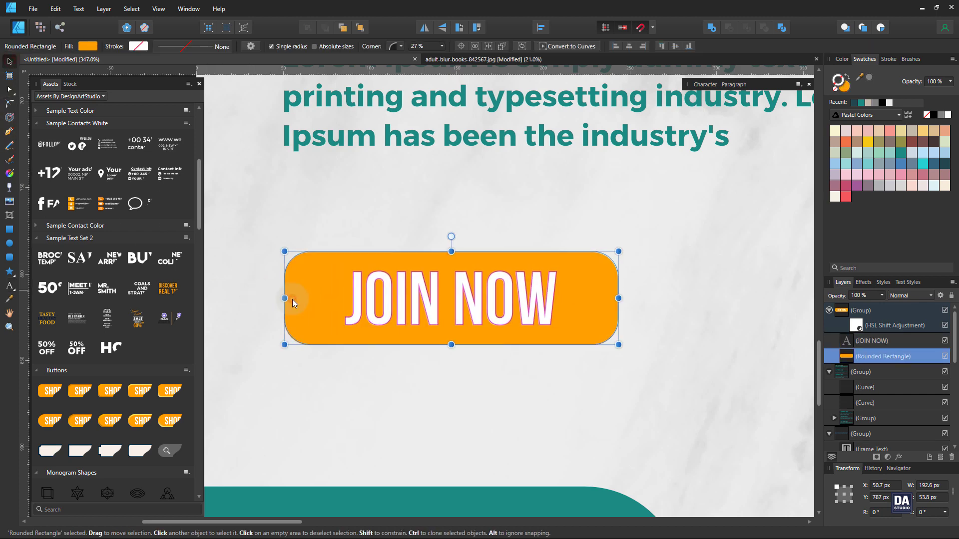
scroll(515, 325, down, 3)
scroll(516, 325, down, 5)
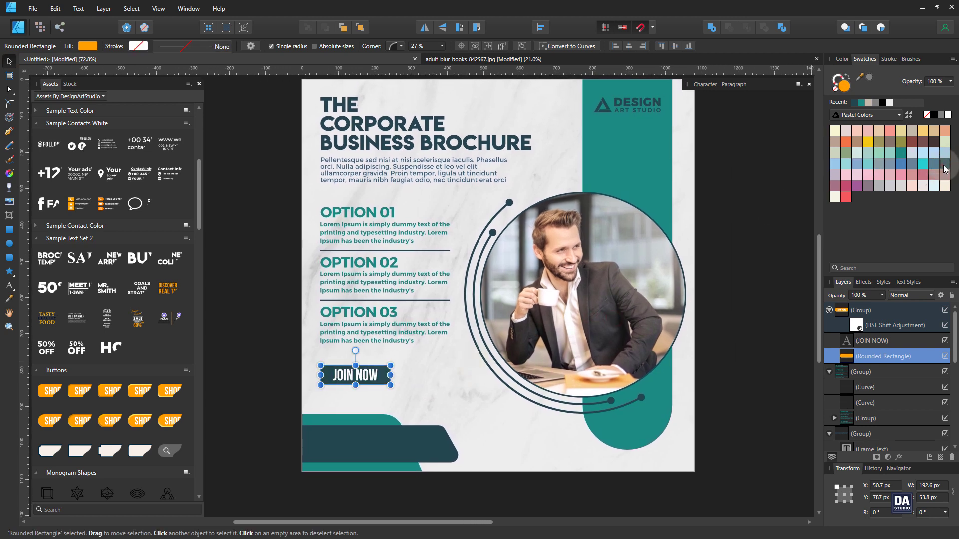
click(768, 298)
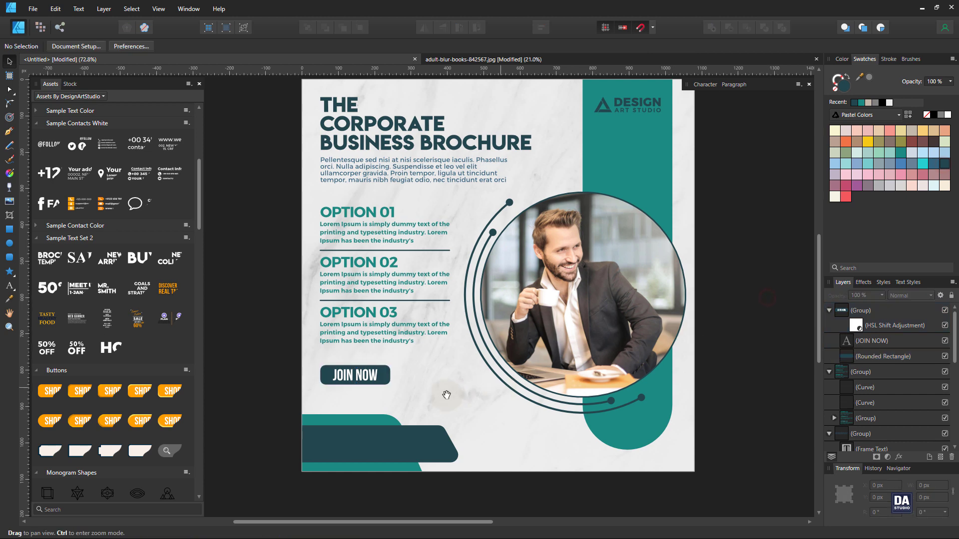
- Place the white four-item Contact Info block on the dark banner, shrunk to about 292.7 × 70.2 px at about X 31.7 px, Y 968.8 px
drag(444, 397, 469, 353)
click(353, 270)
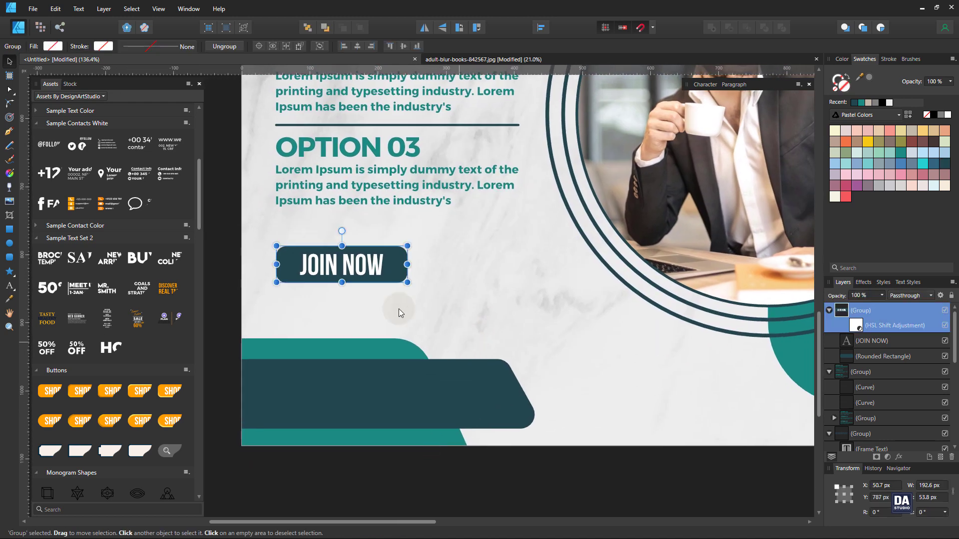
drag(166, 176, 408, 368)
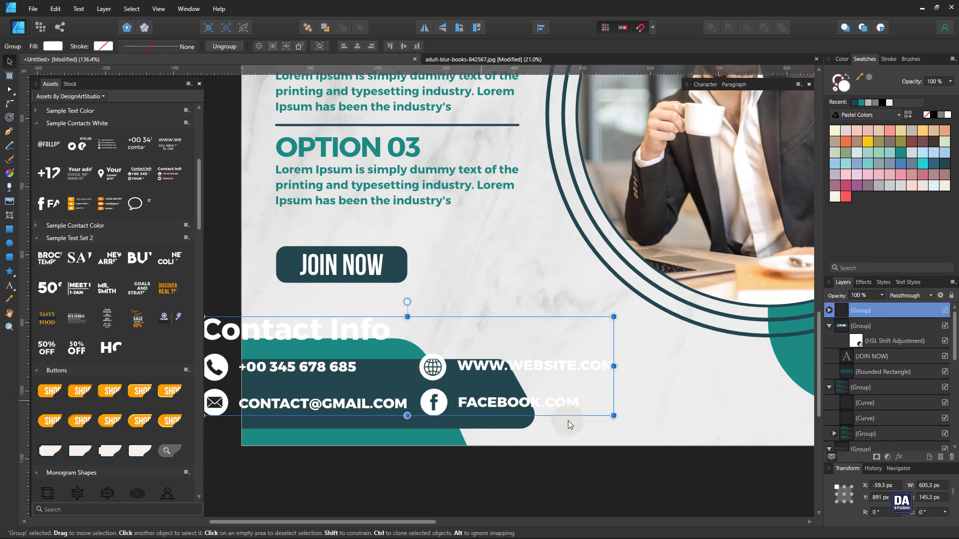
drag(614, 414, 441, 408)
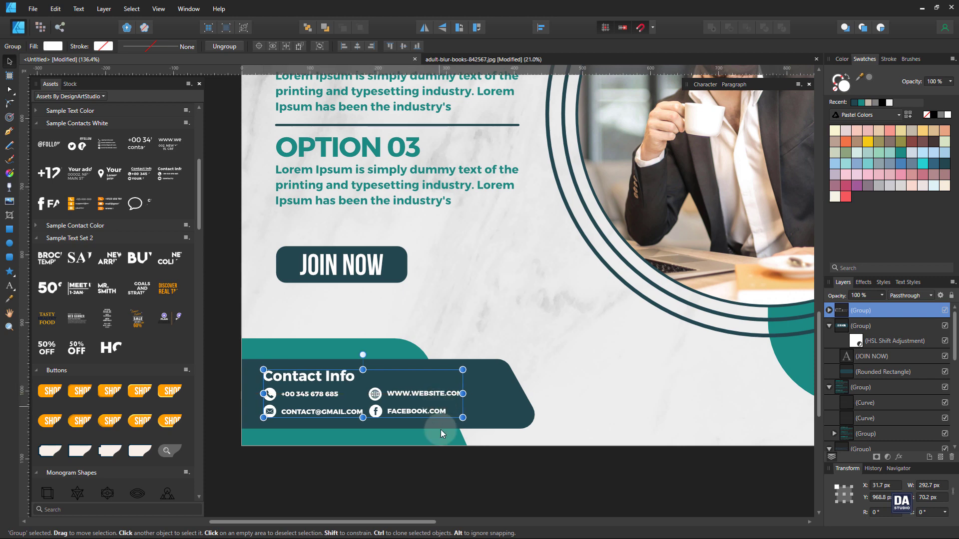
click(442, 466)
scroll(499, 444, down, 5)
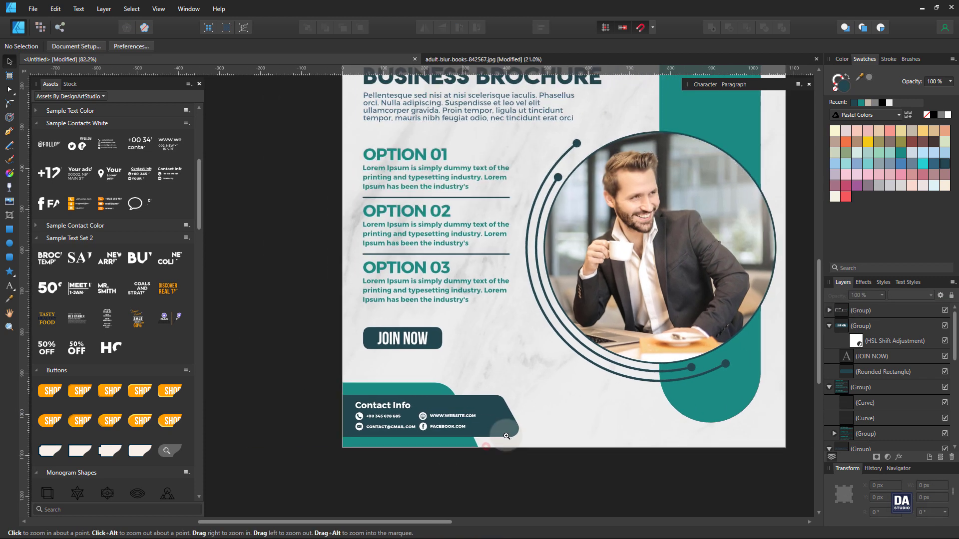
drag(561, 441, 453, 442)
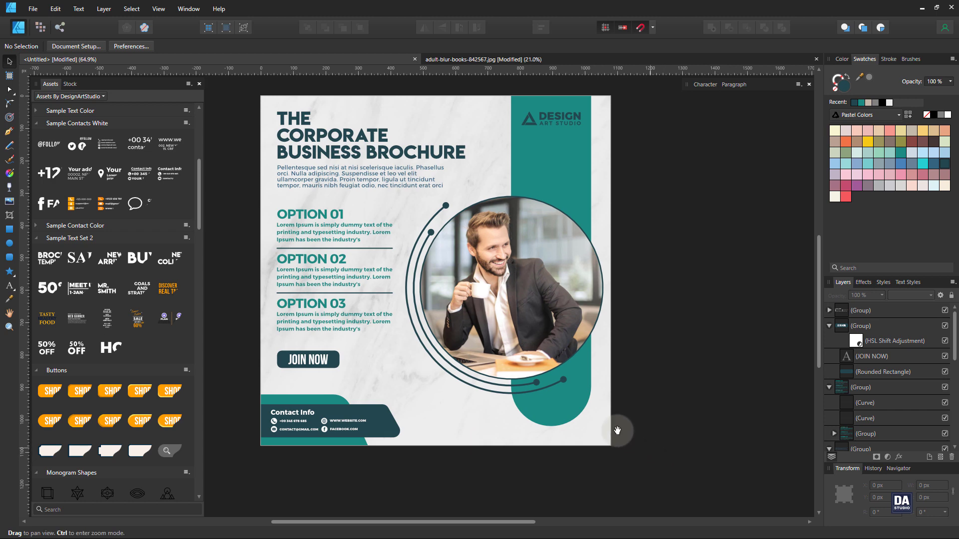
drag(599, 428, 611, 447)
drag(472, 390, 505, 388)
drag(510, 381, 519, 405)
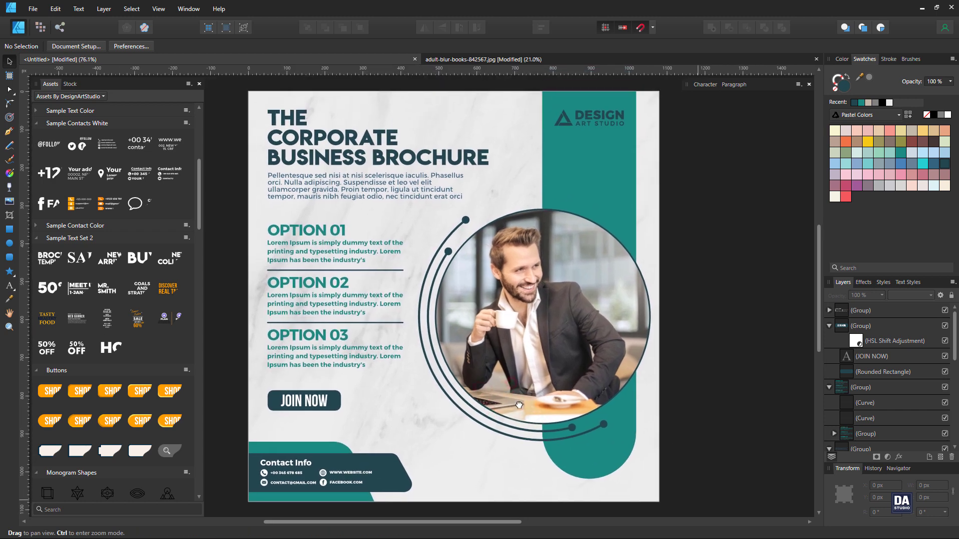